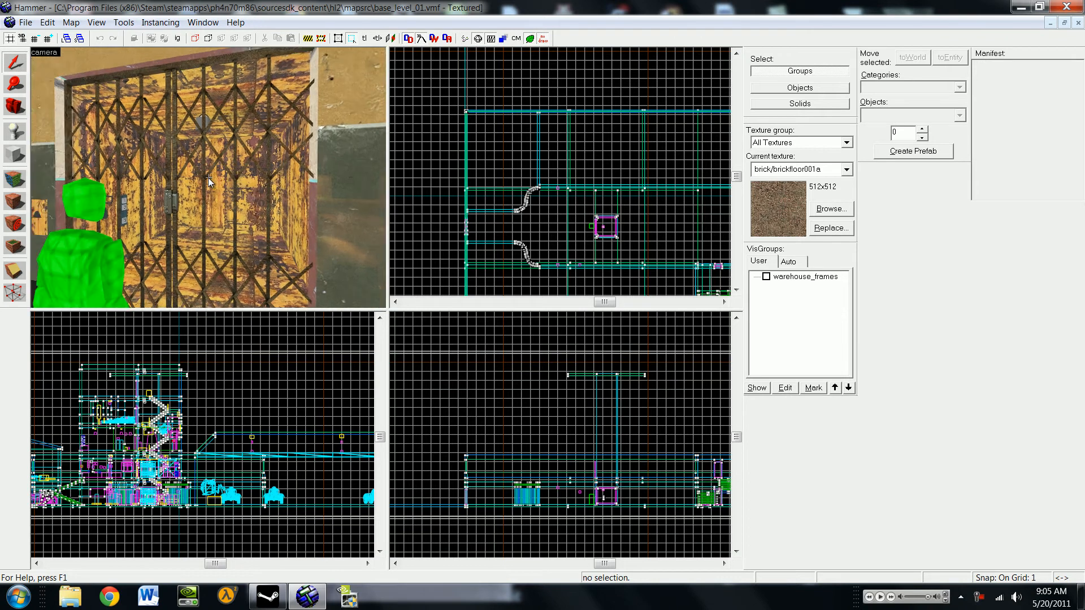
Step: Examine the level's checkered-floor hall, the outdoor buildings and the nodraw-covered exterior with its entrance in the 3D view
key("a")
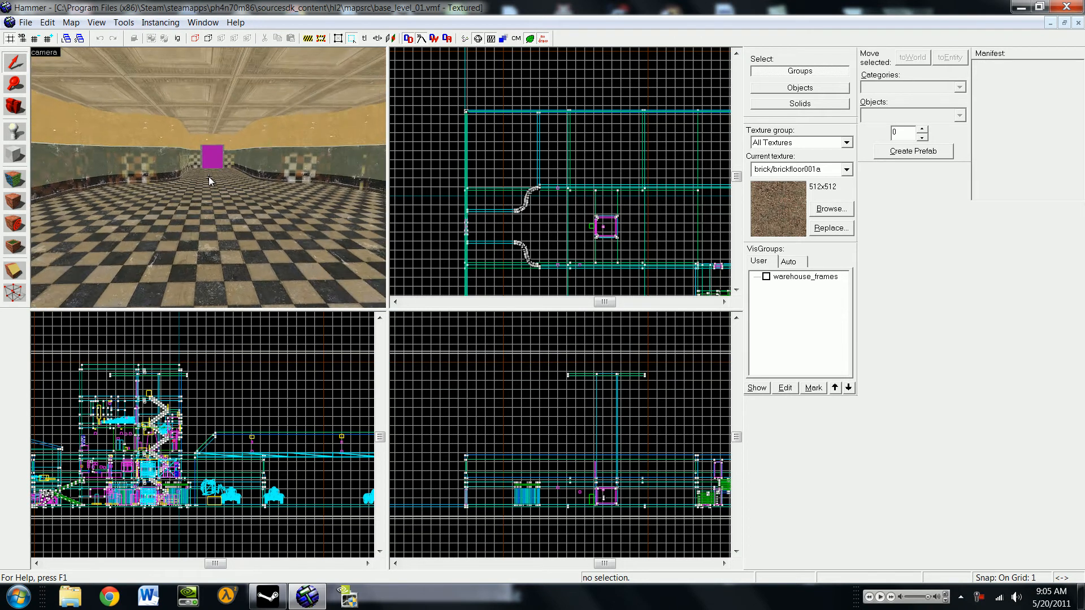
key("w")
key("w")
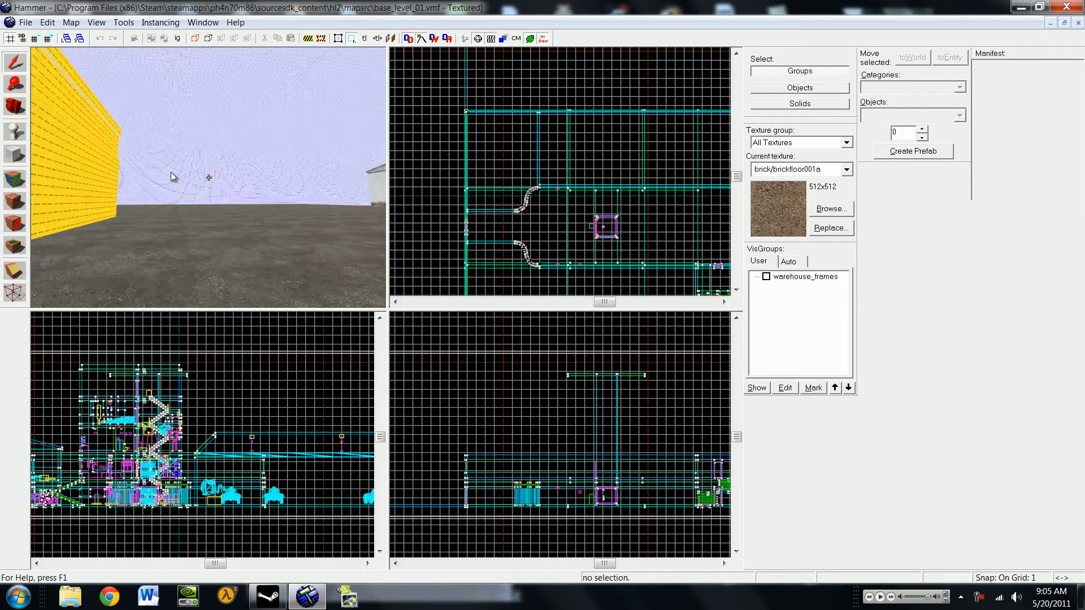
key("s")
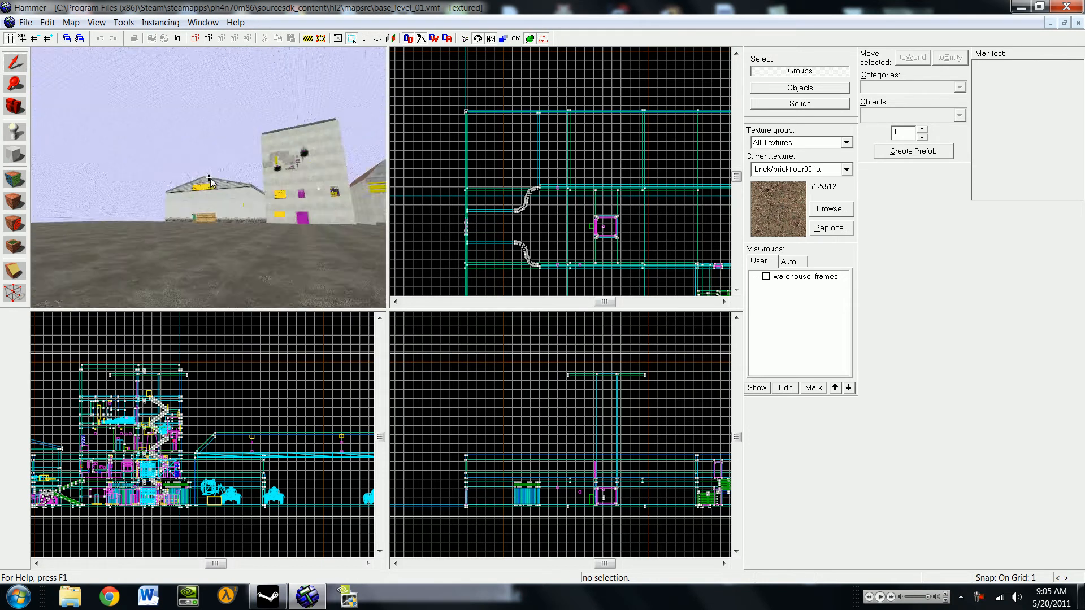
key("w")
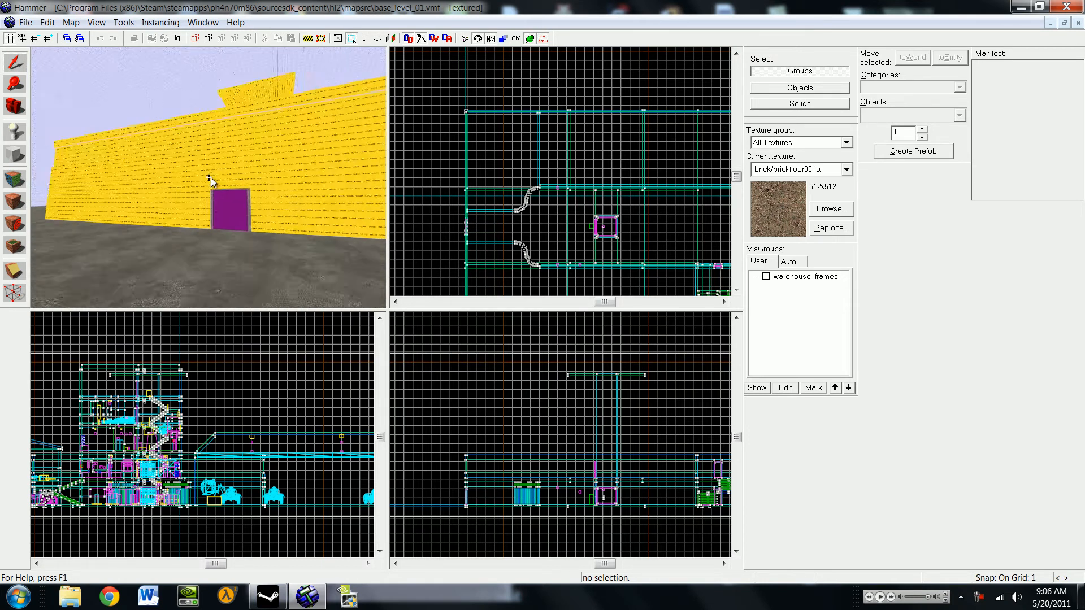
key("w")
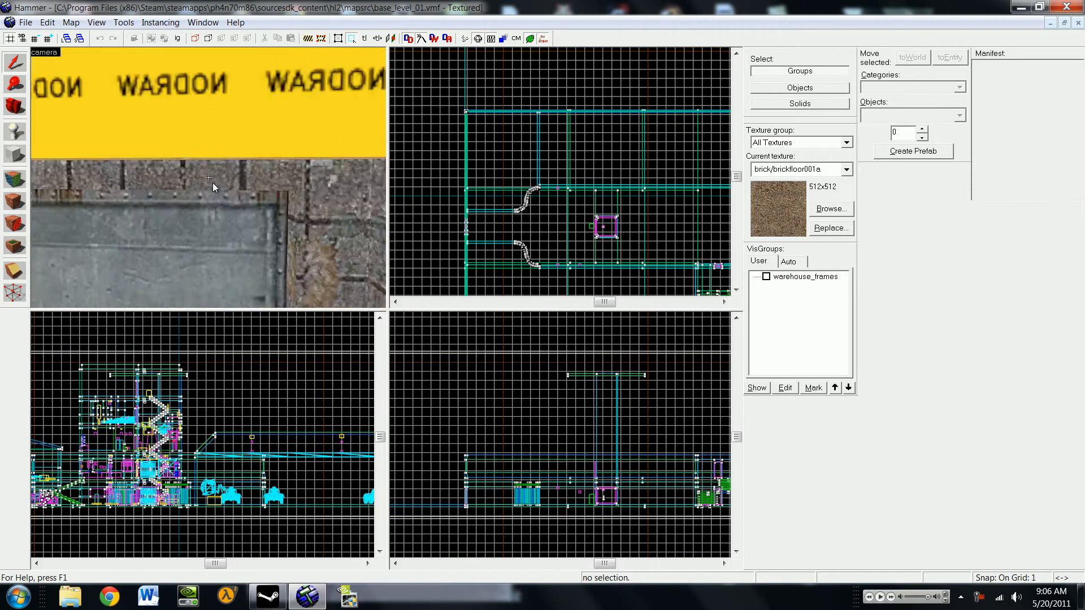
key("w")
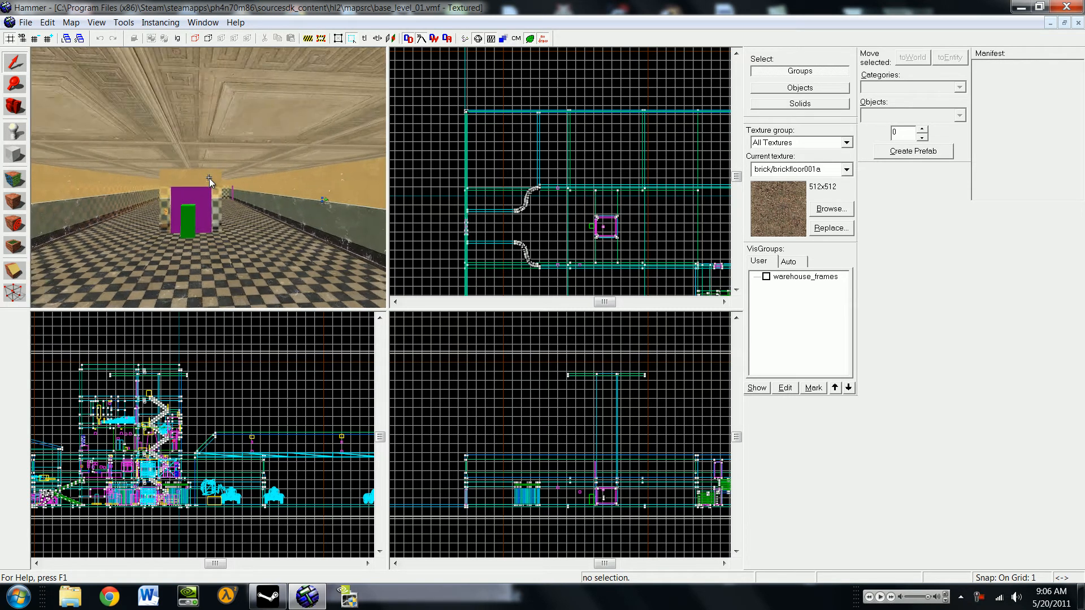
key("w")
key("Up")
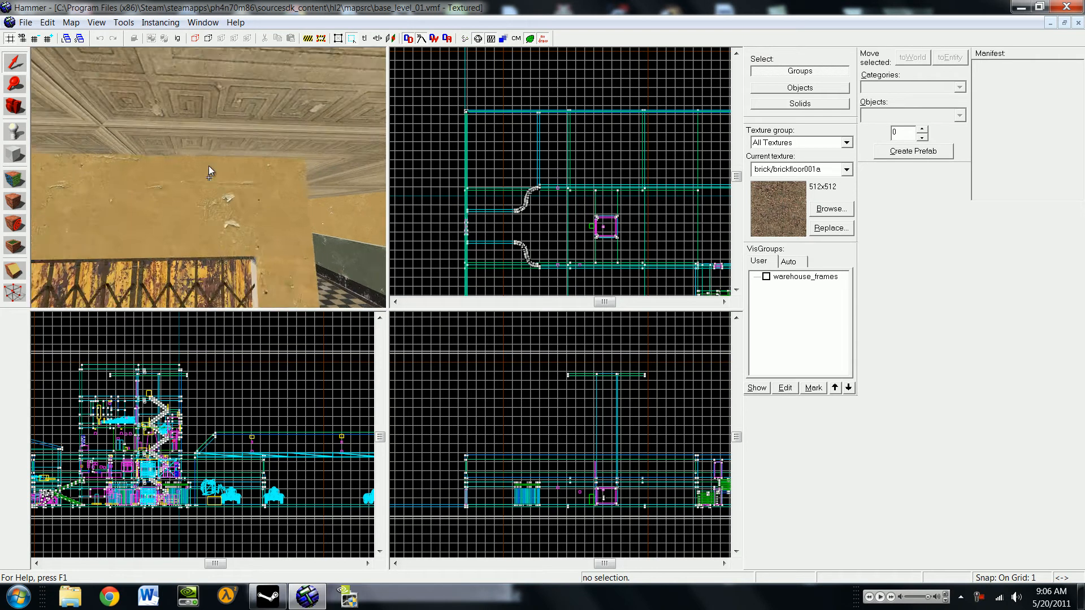
Step: Tour the nodraw roof, the brown-tiled floor, the checkered hall and the wooden-step stairwell behind the hall's door
key("w")
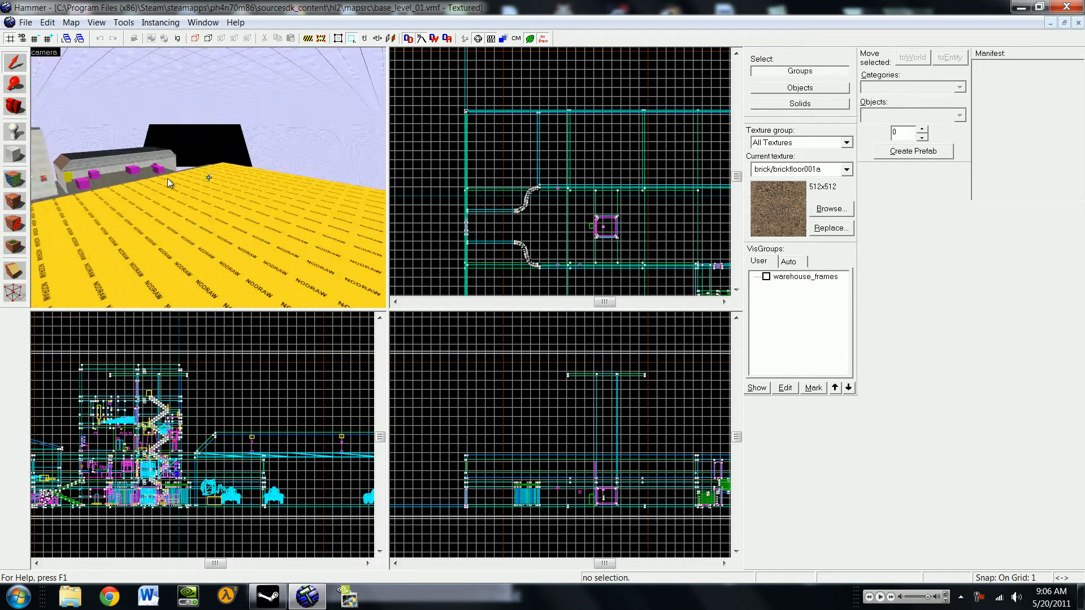
key("s")
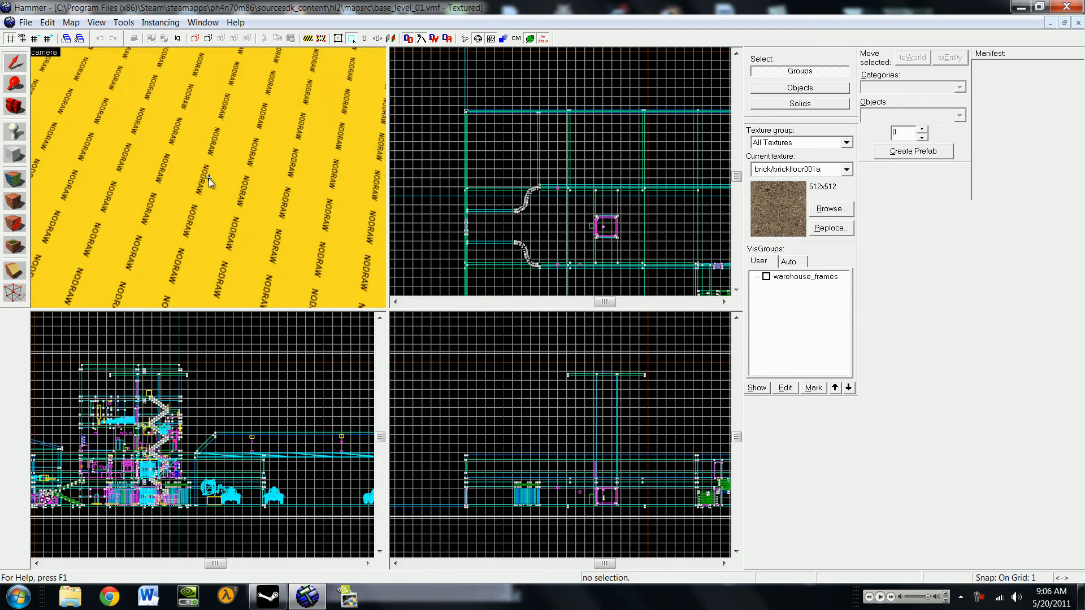
key("w")
key("w")
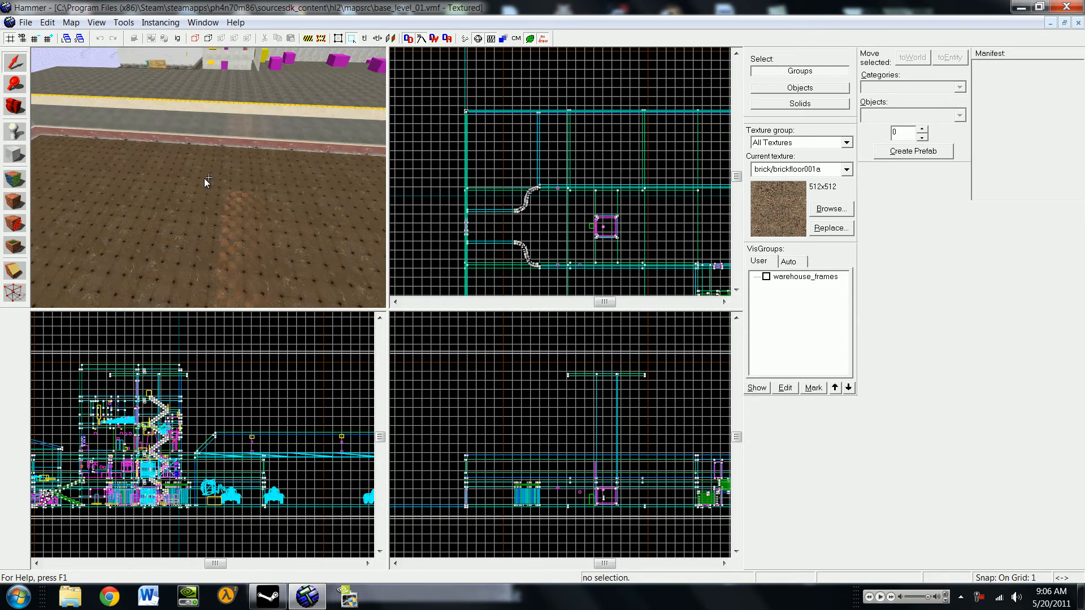
key("w")
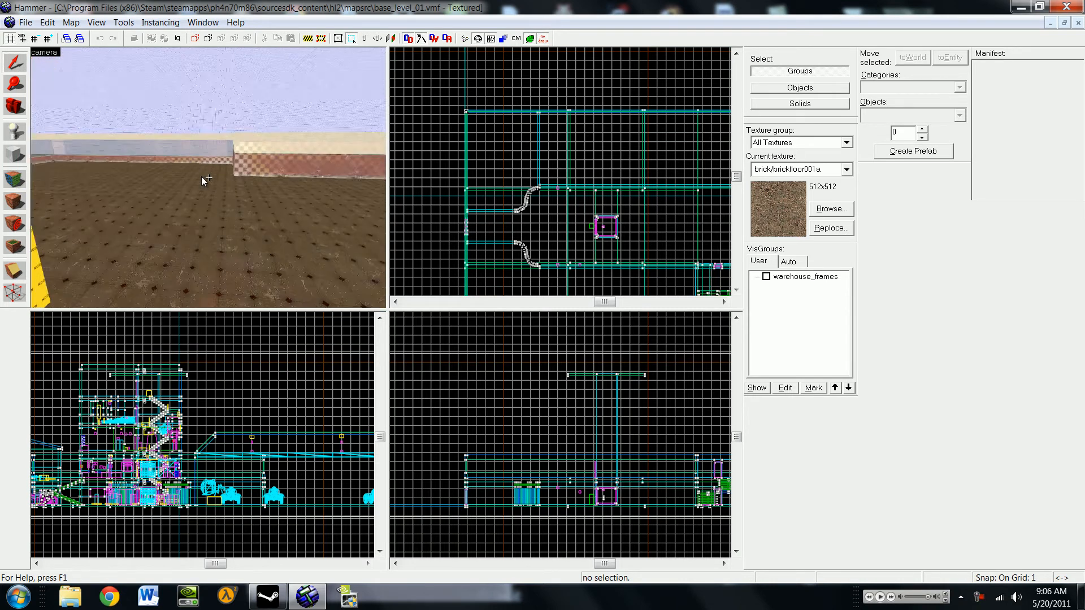
key("w")
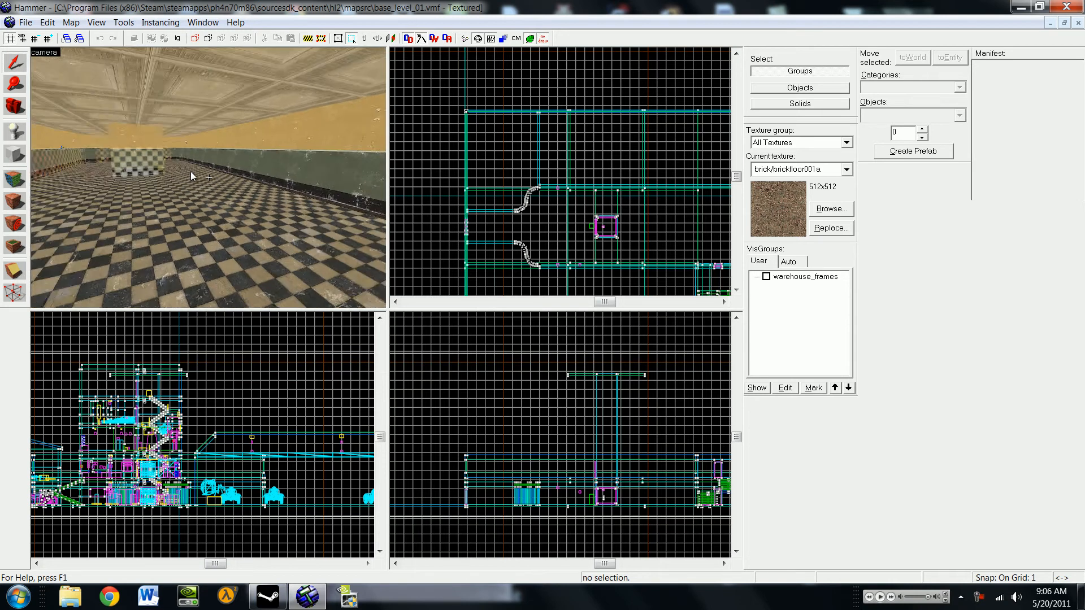
key("w")
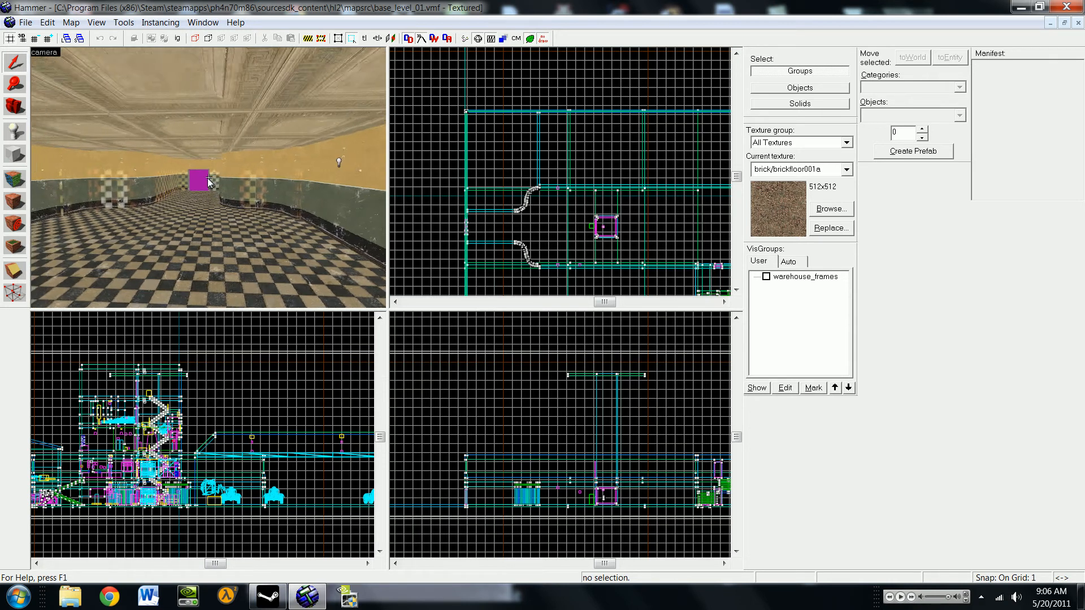
key("w")
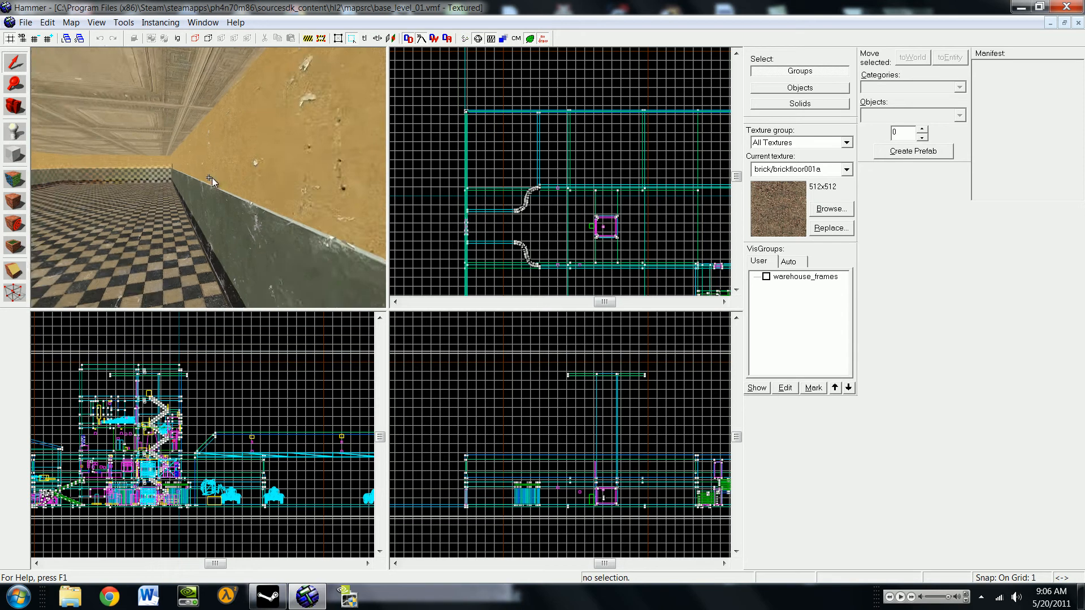
key("w")
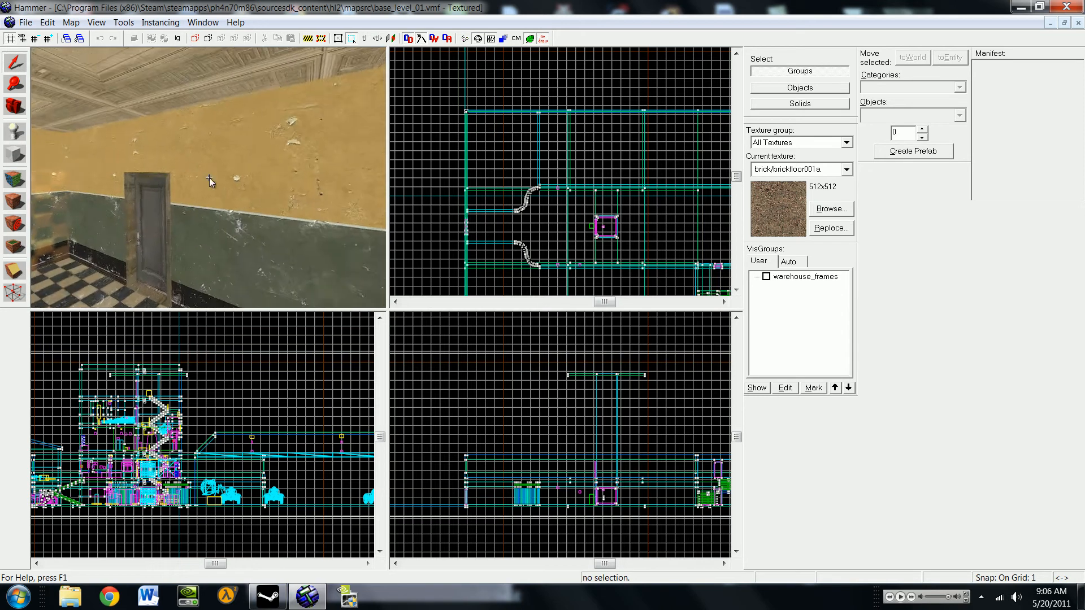
key("w")
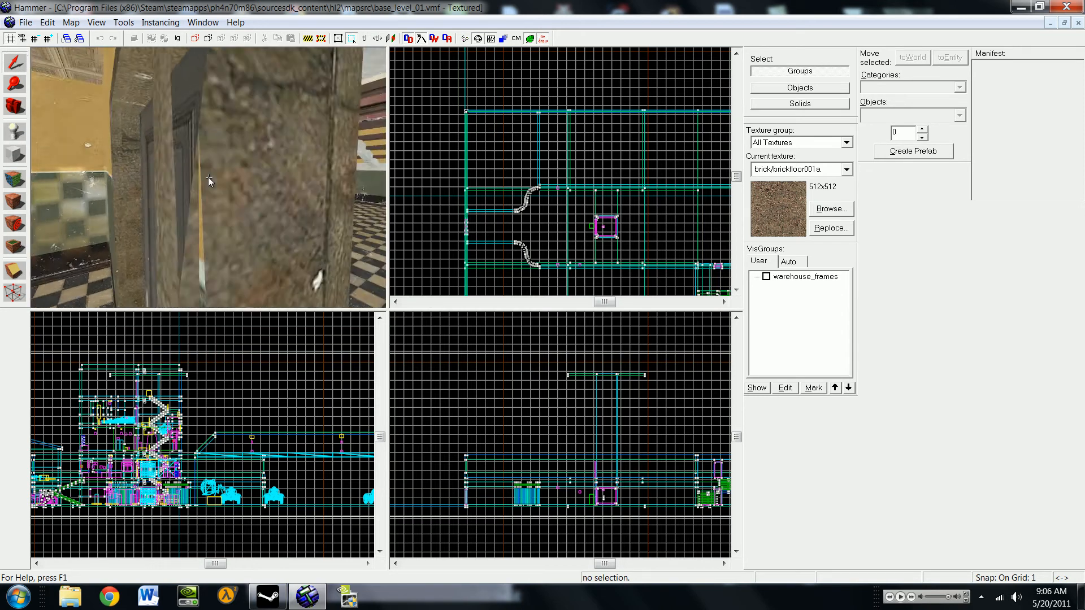
key("w")
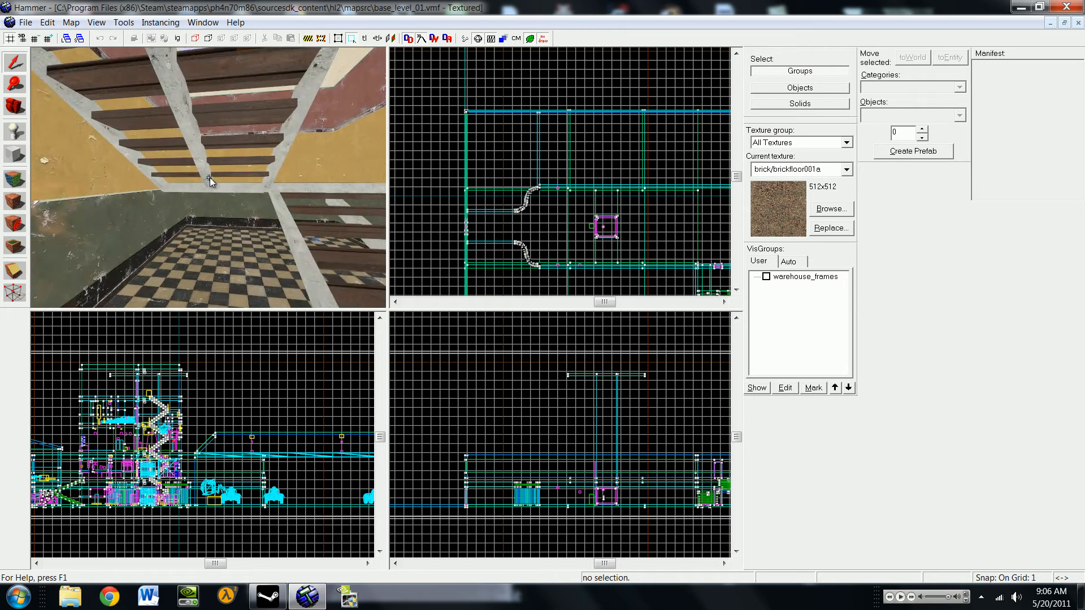
key("w")
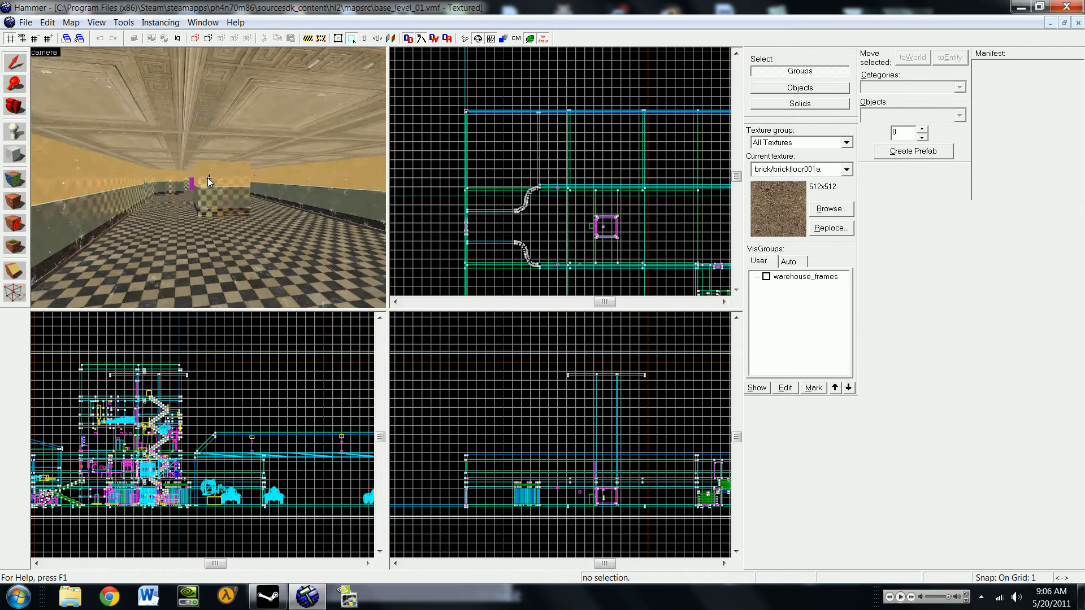
Step: Examine the elevator in the hall, including its folding gate, rusty yellow cabin and interior floor-button panel
key("a")
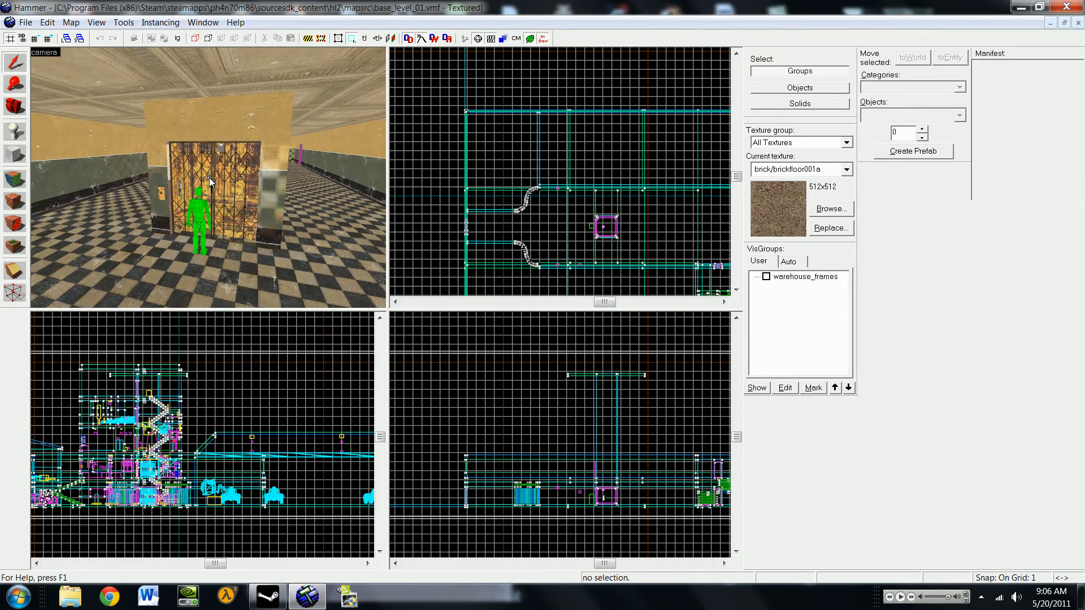
key("w")
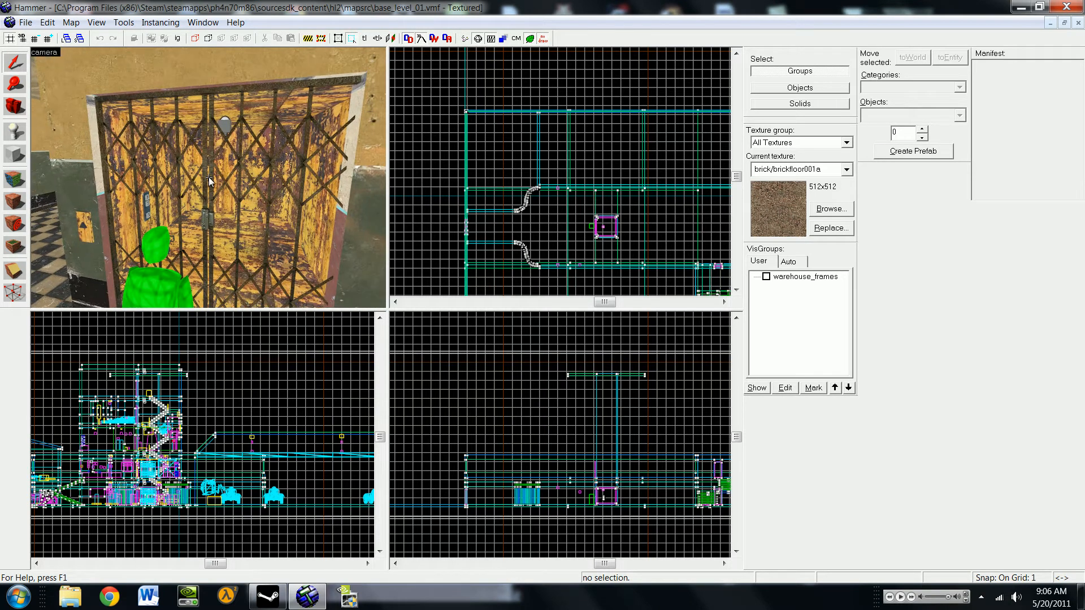
key("s")
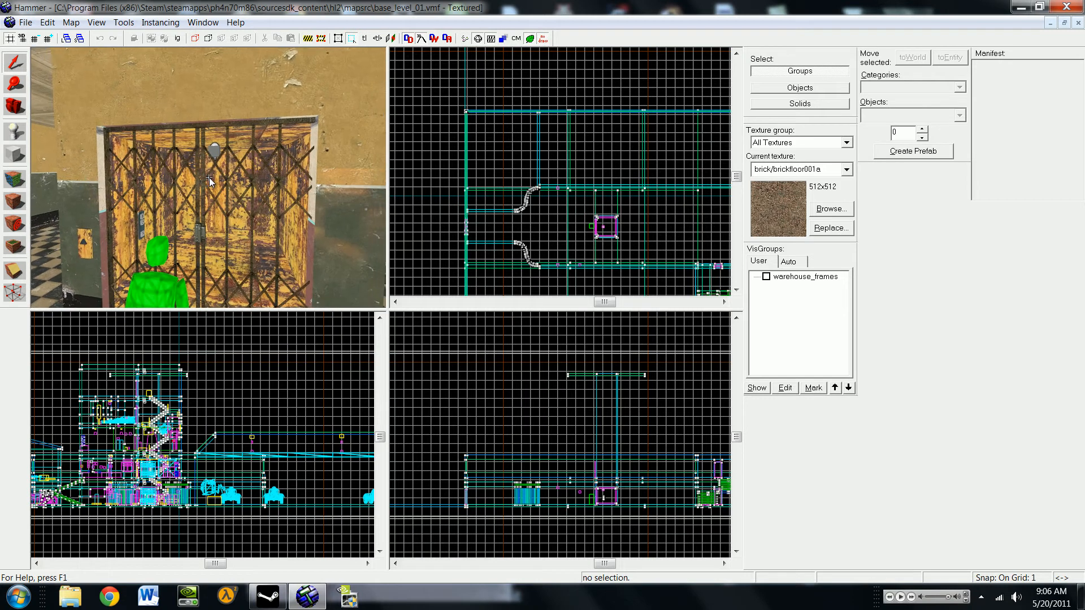
key("Right")
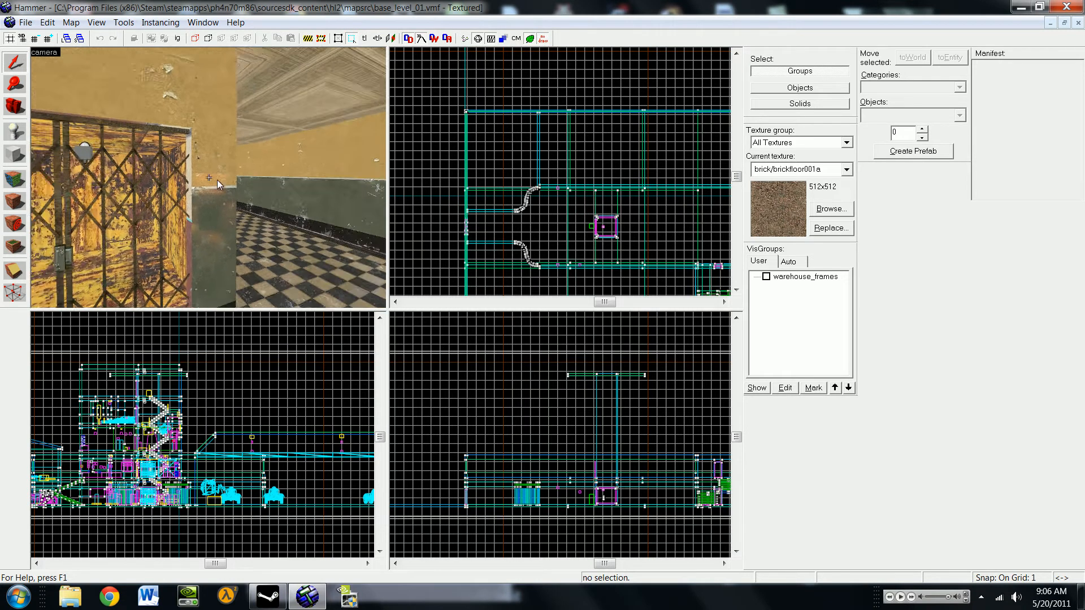
key("Left")
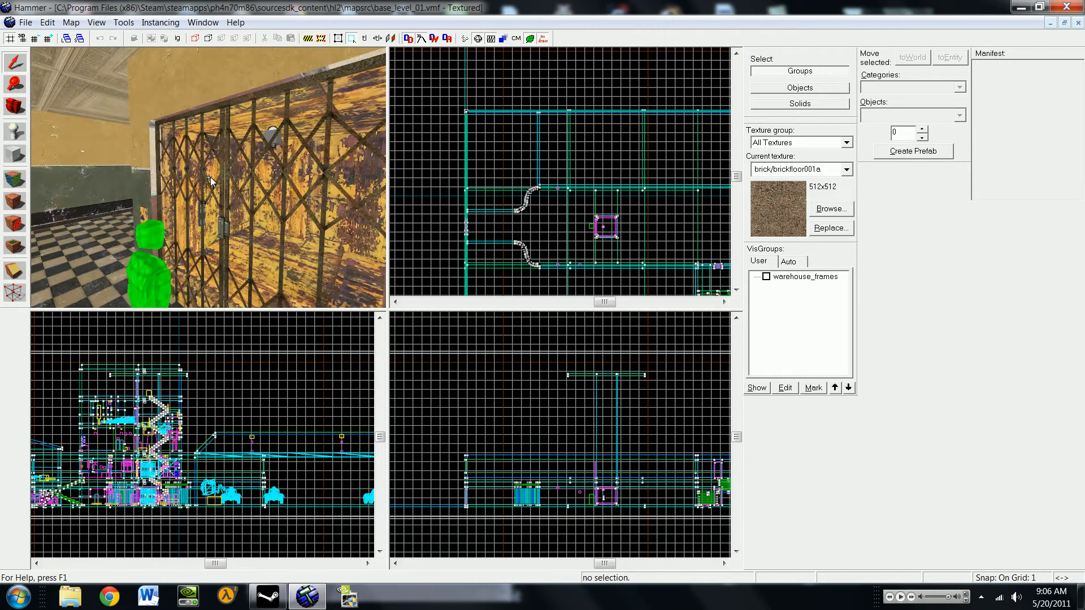
key("w")
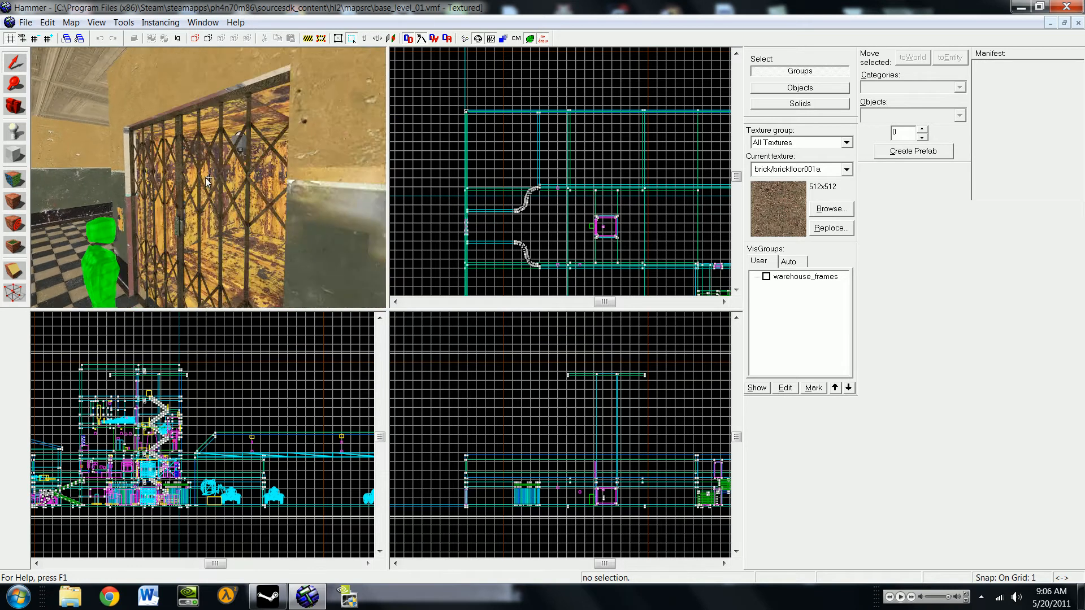
key("Down")
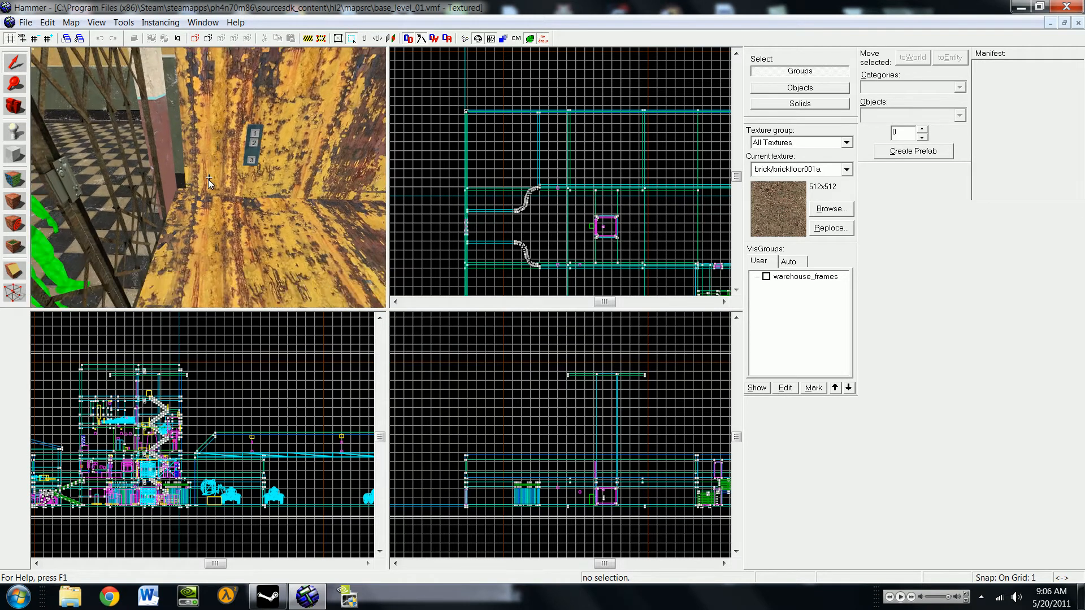
key("Up")
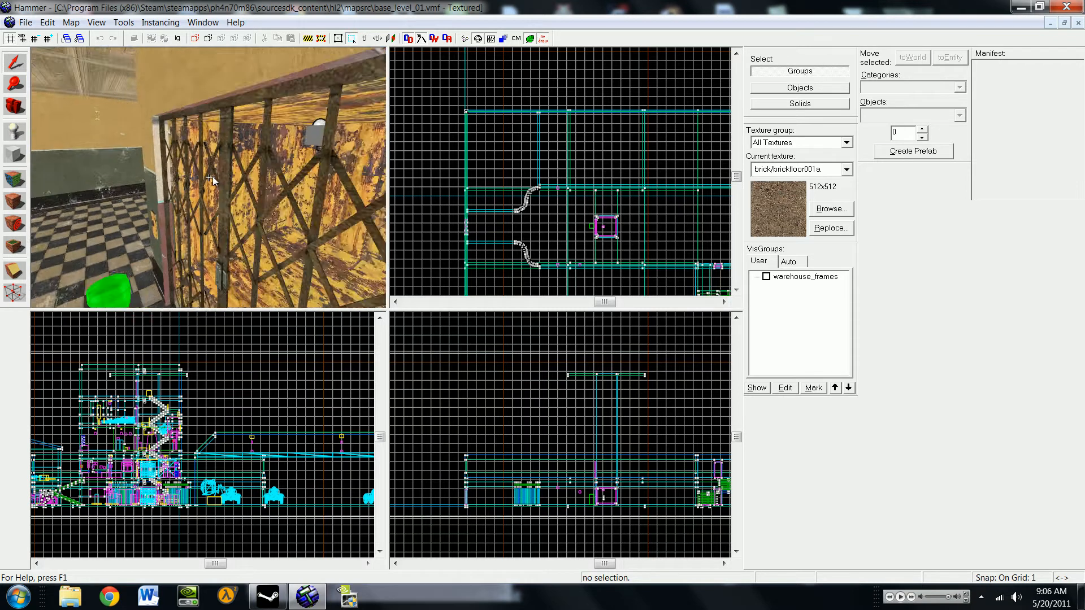
Step: Inspect the call panel beside the elevator and both halves of its folding gate up close
key("Left")
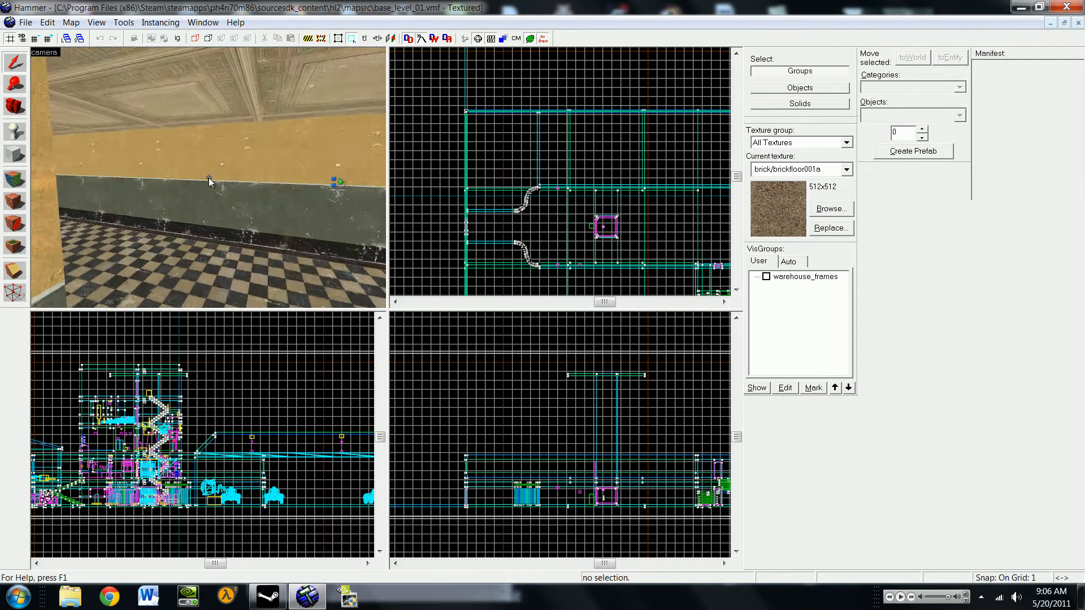
key("Right")
key("w")
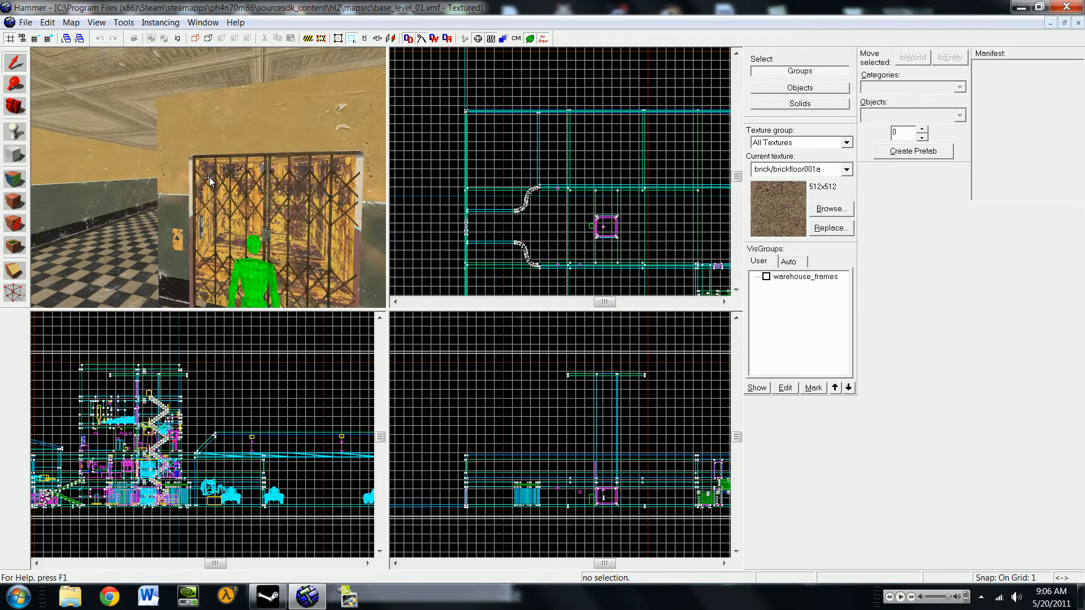
key("w")
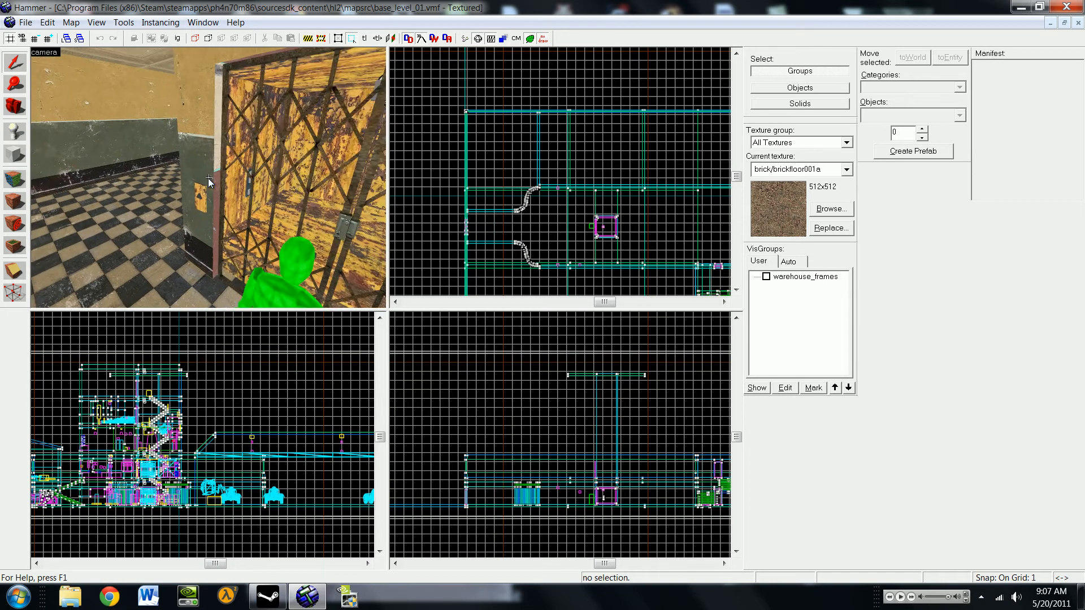
key("Right")
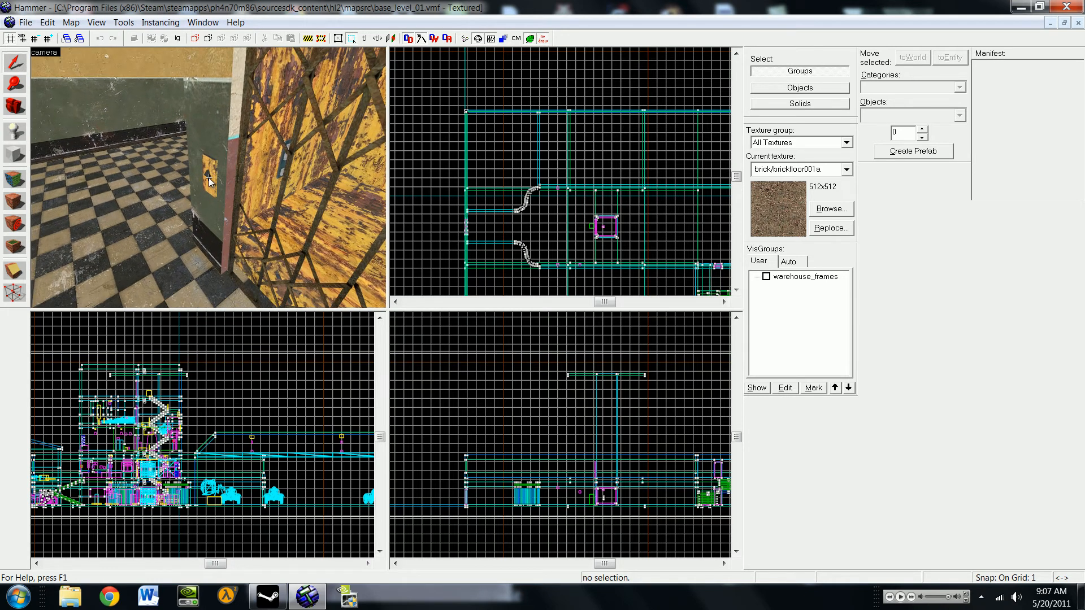
key("w")
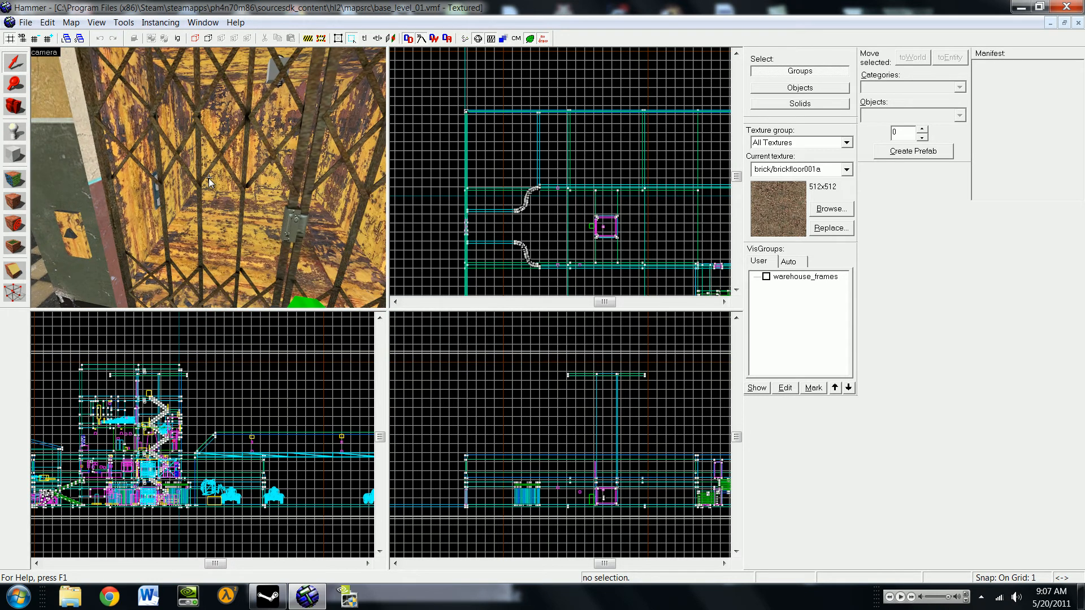
key("Right")
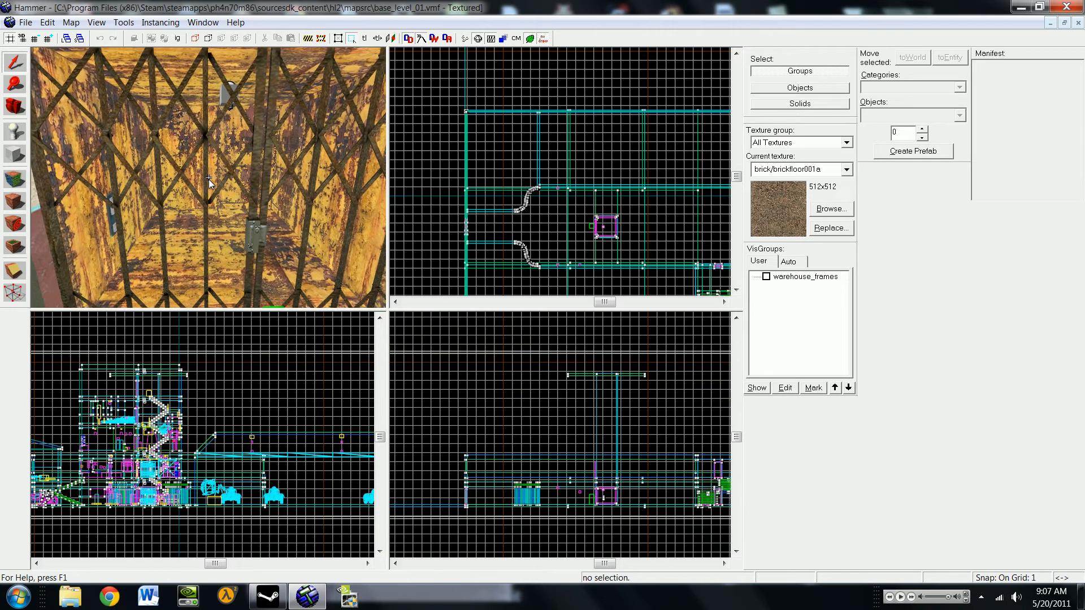
key("Right")
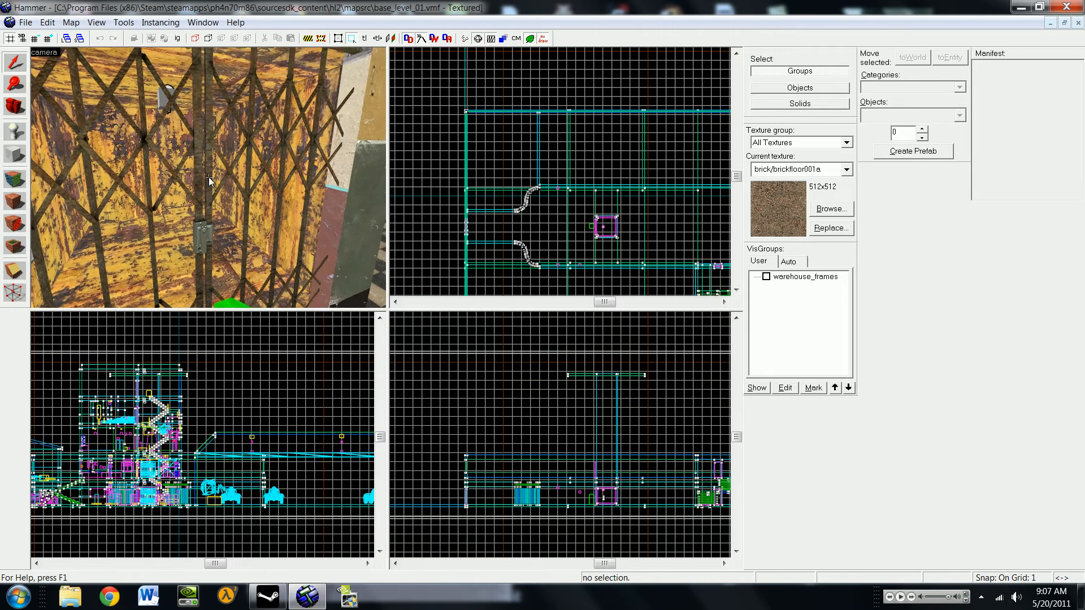
key("Right")
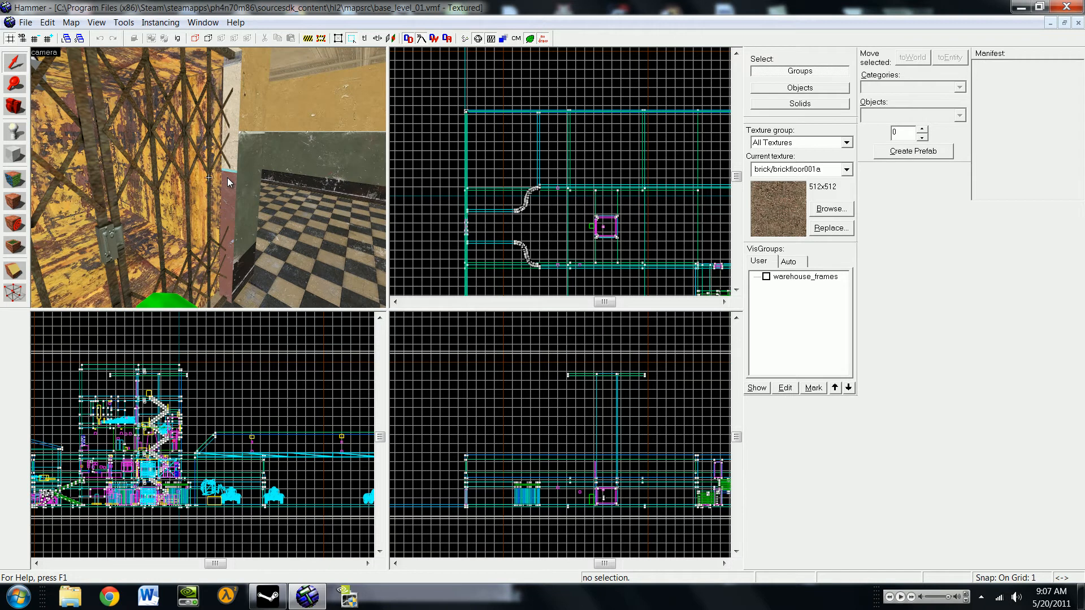
key("Left")
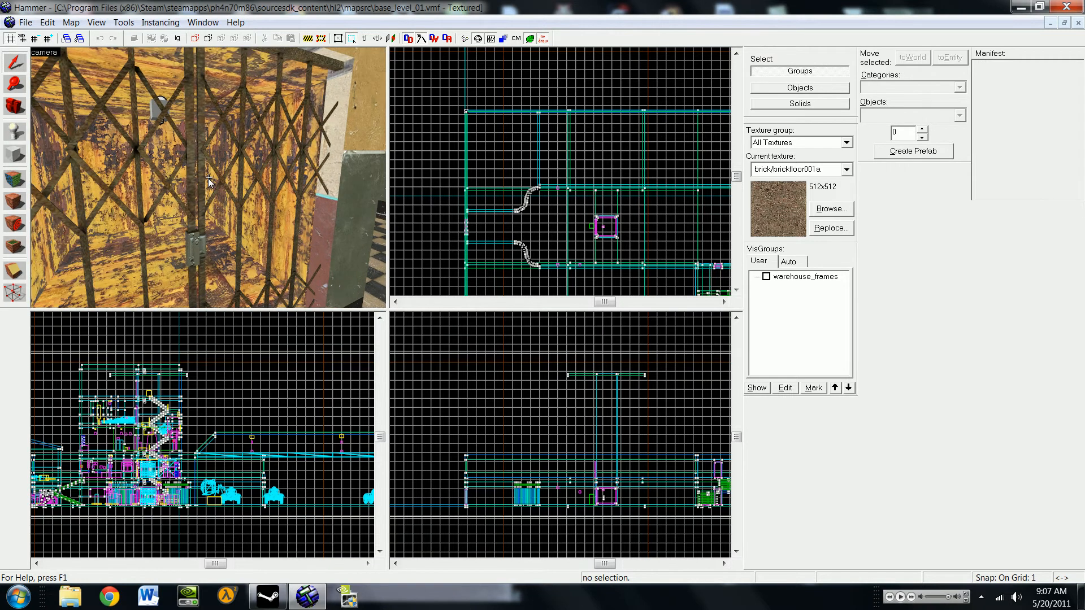
Step: Examine the floor-button panel inside the elevator cabin, selecting its buttons for floors 1 and 2
key("Up")
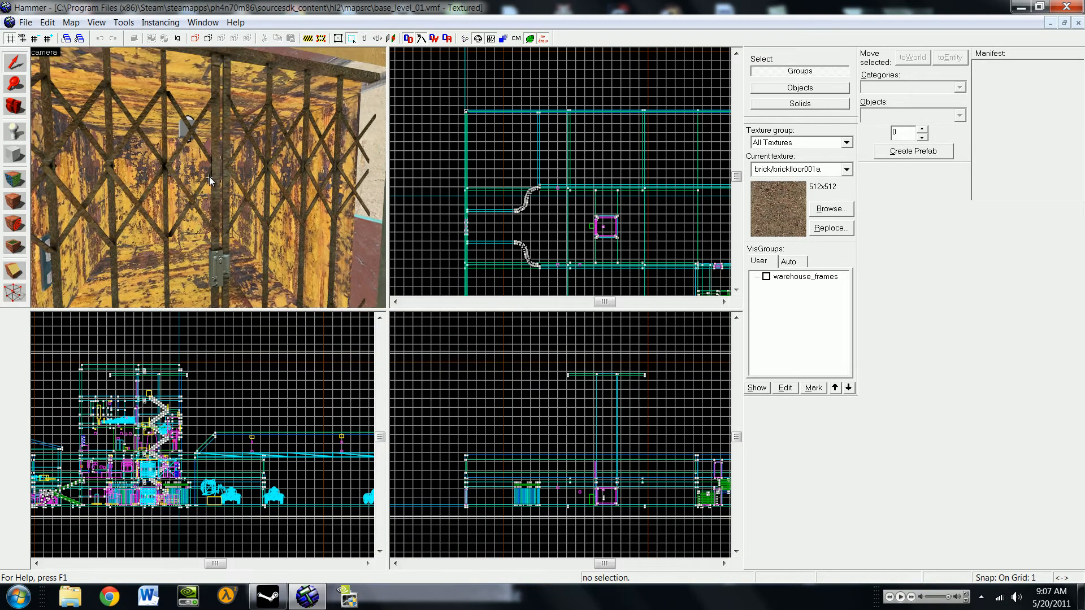
key("Down")
key("Right")
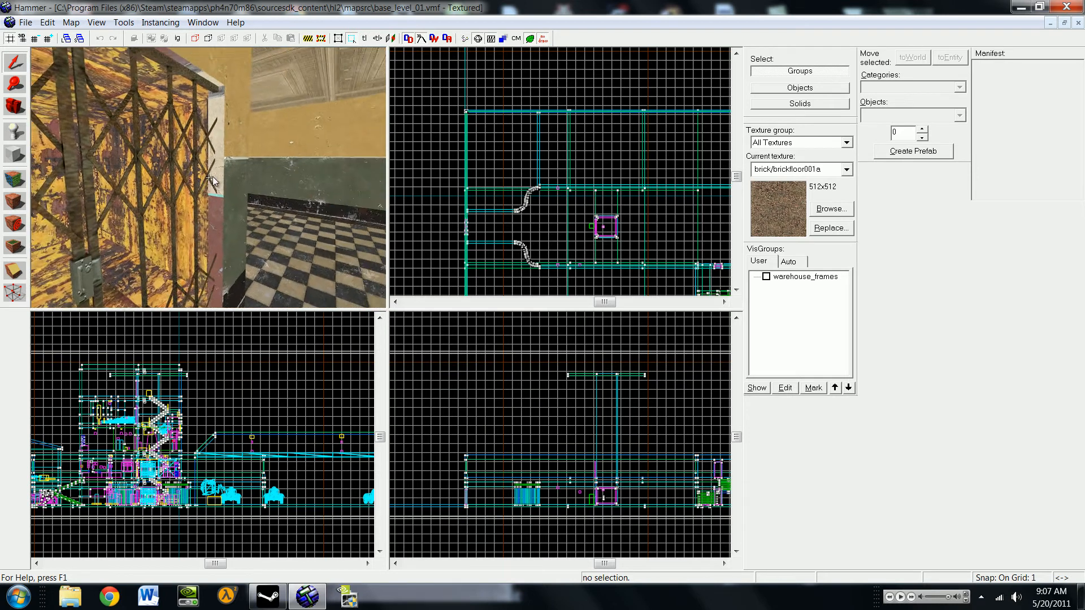
key("w")
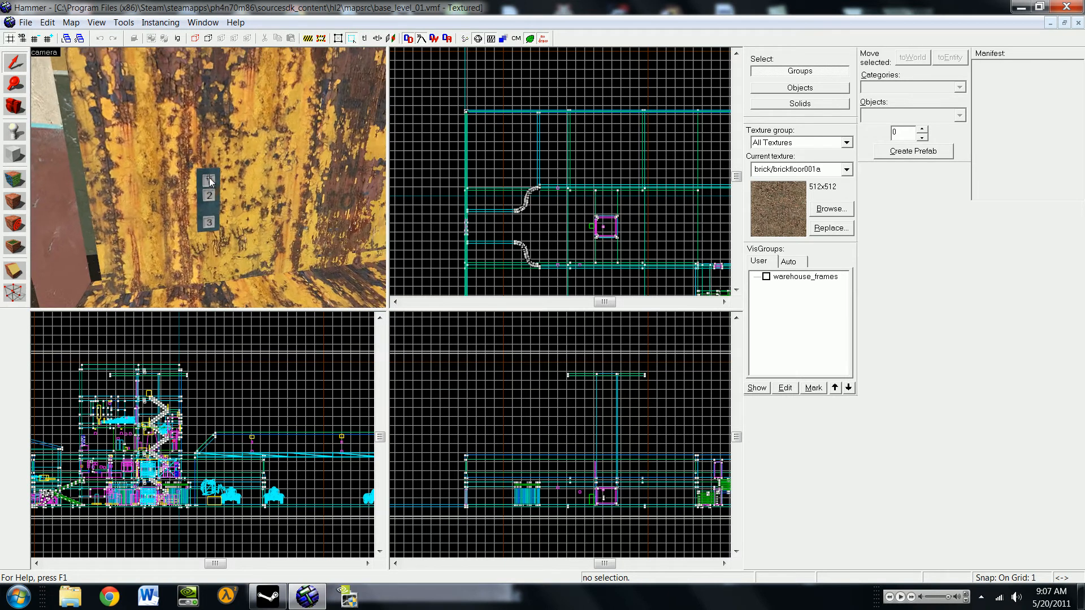
left_click(209, 177)
left_click(209, 177)
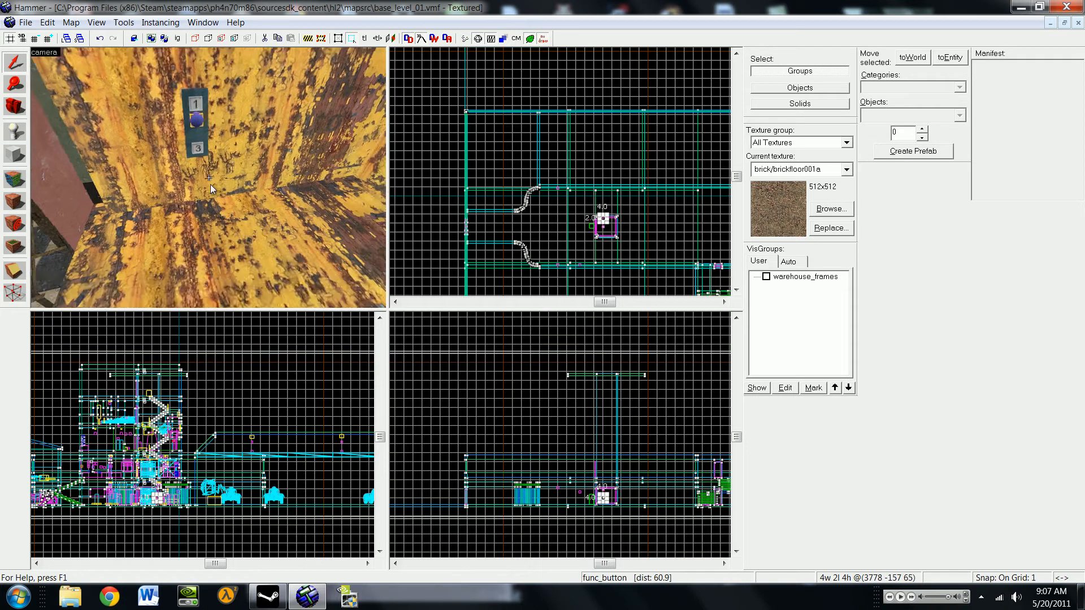
left_click(209, 177)
left_click(208, 177)
left_click(208, 178)
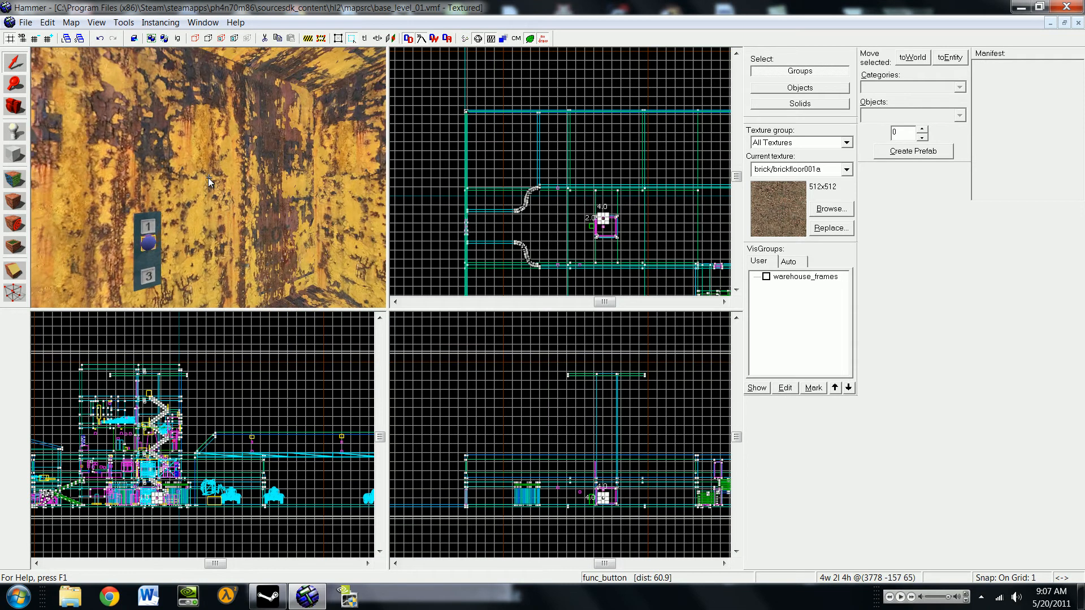
left_click(208, 180)
Step: Examine the closed folding gate and the green player model from the hall and from inside the cabin
key("a")
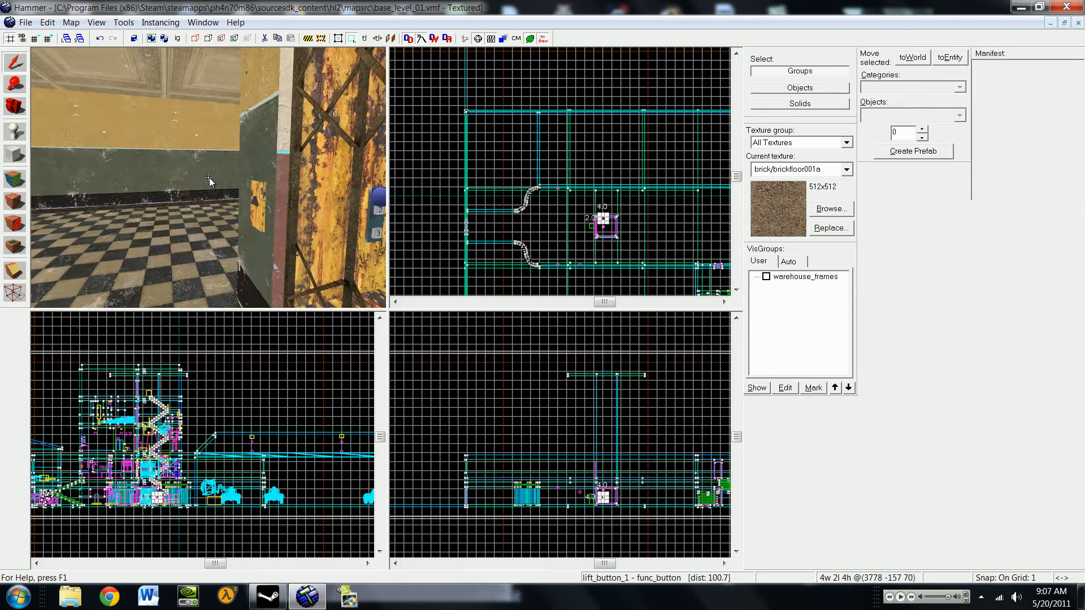
key("d")
key("s")
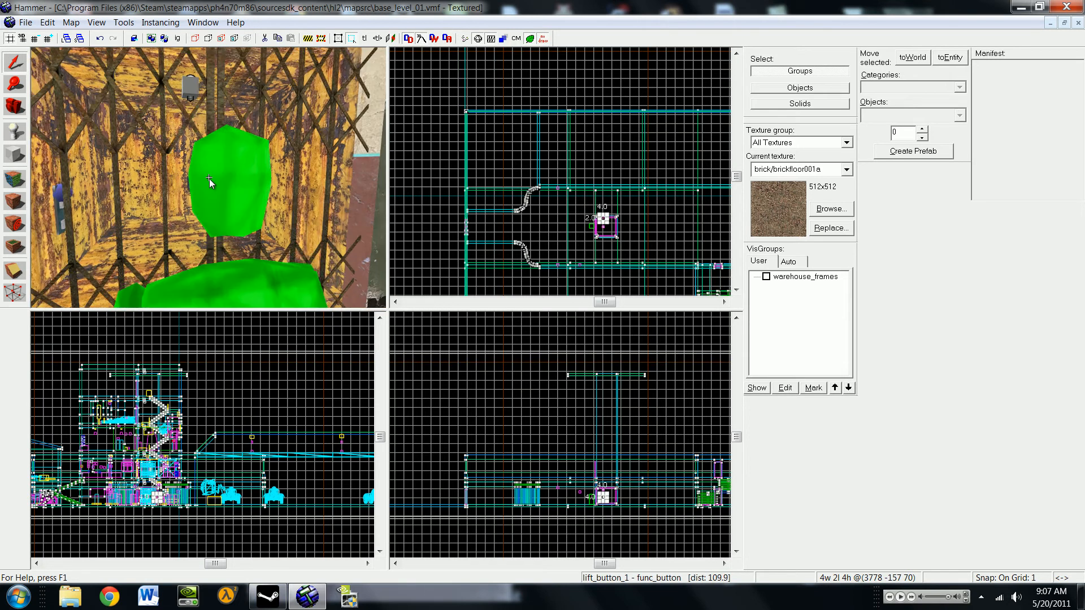
key("a")
key("w")
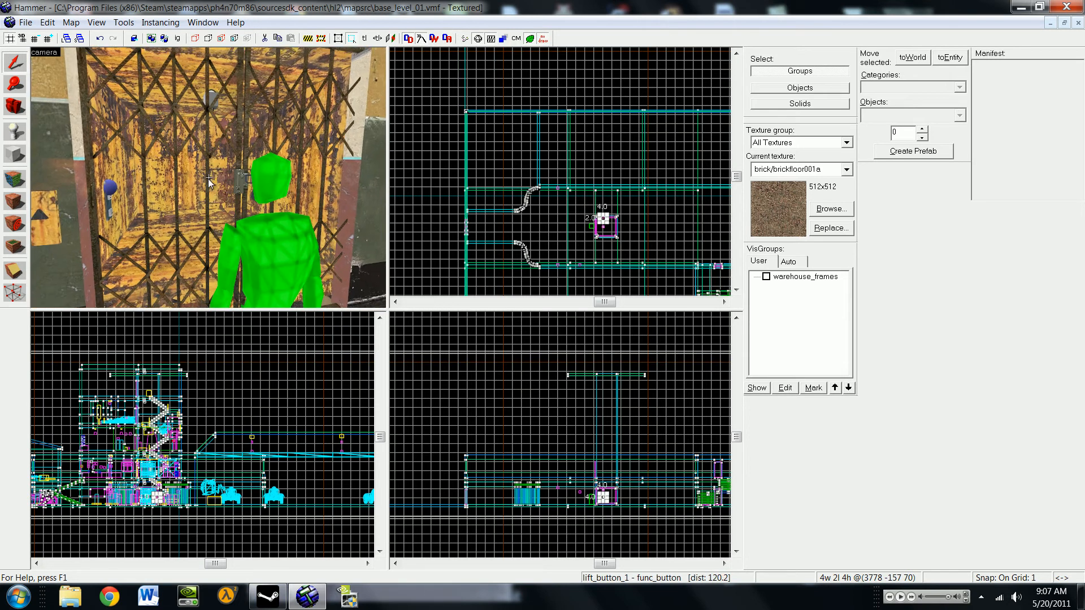
key("w")
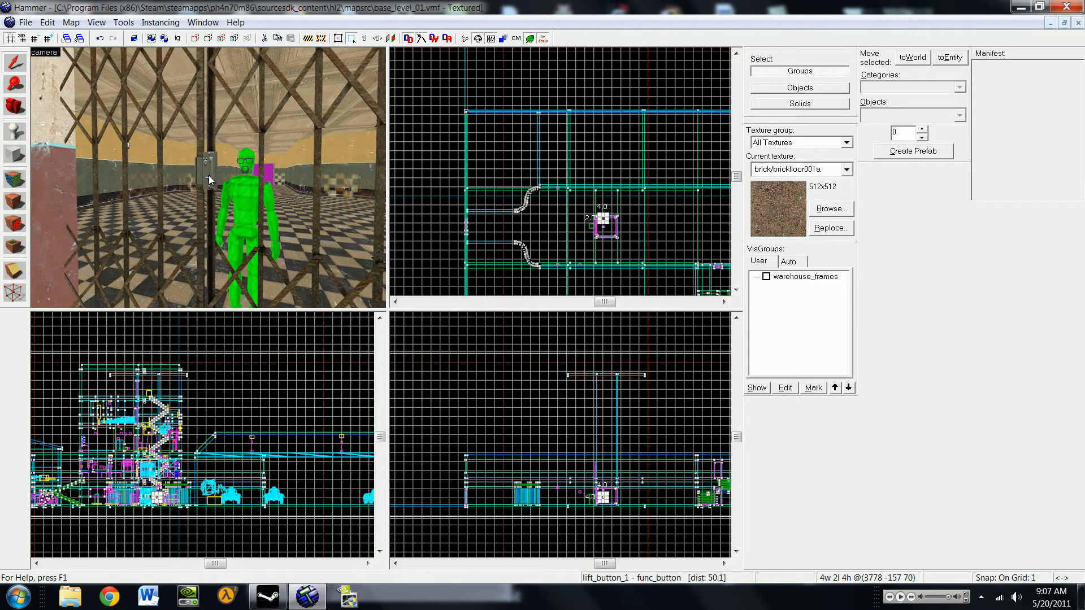
Step: Inspect the properties of the lift_logic logic_compare entity near the hall wall, including its Compare value
key("w")
key("s")
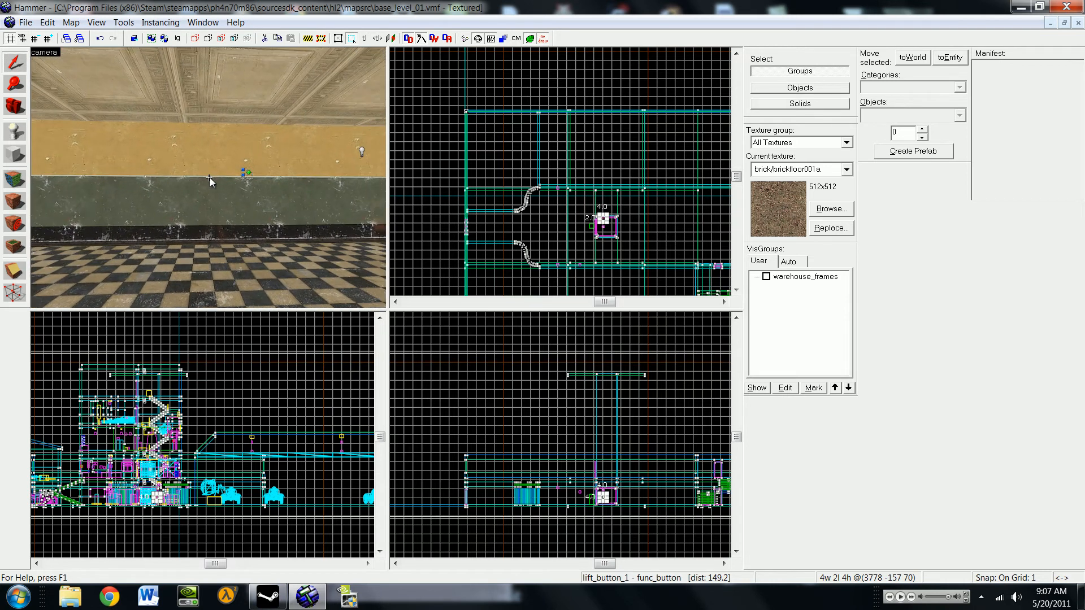
double_click(243, 172)
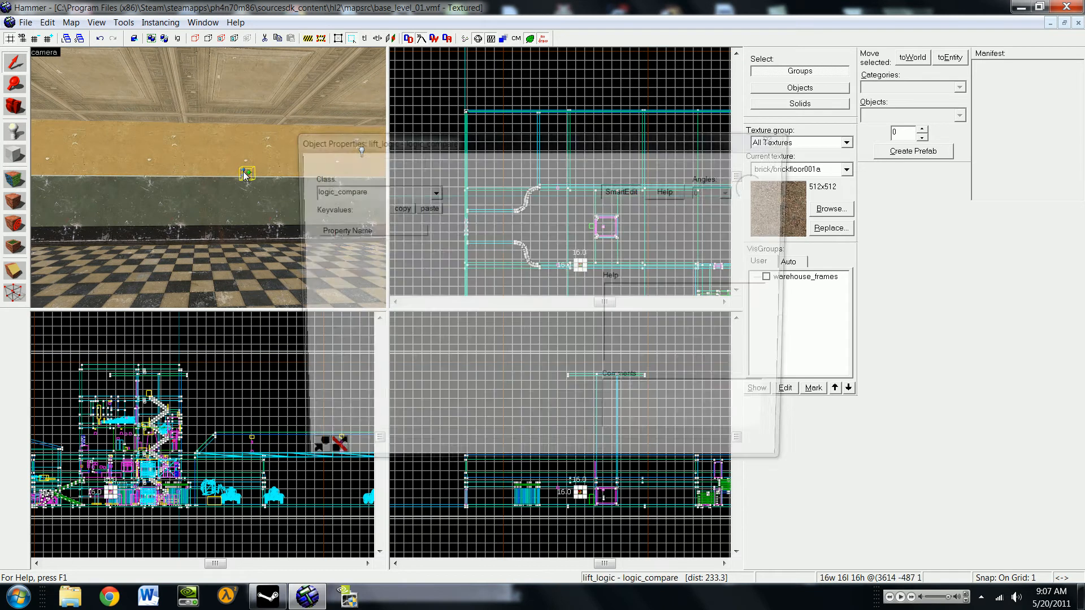
left_click(777, 138)
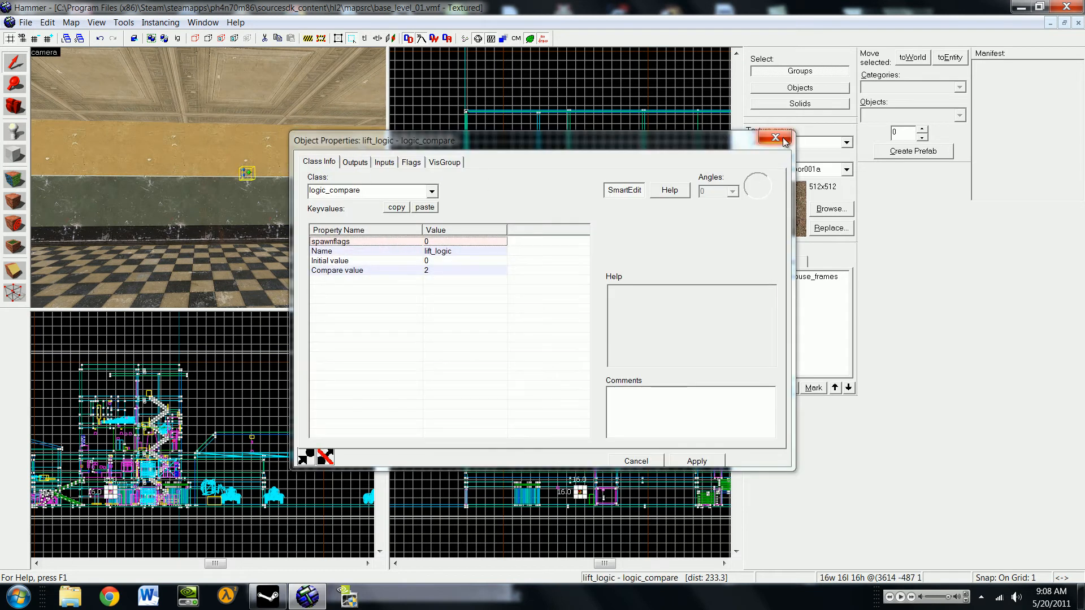
scroll(258, 197, "up", 3)
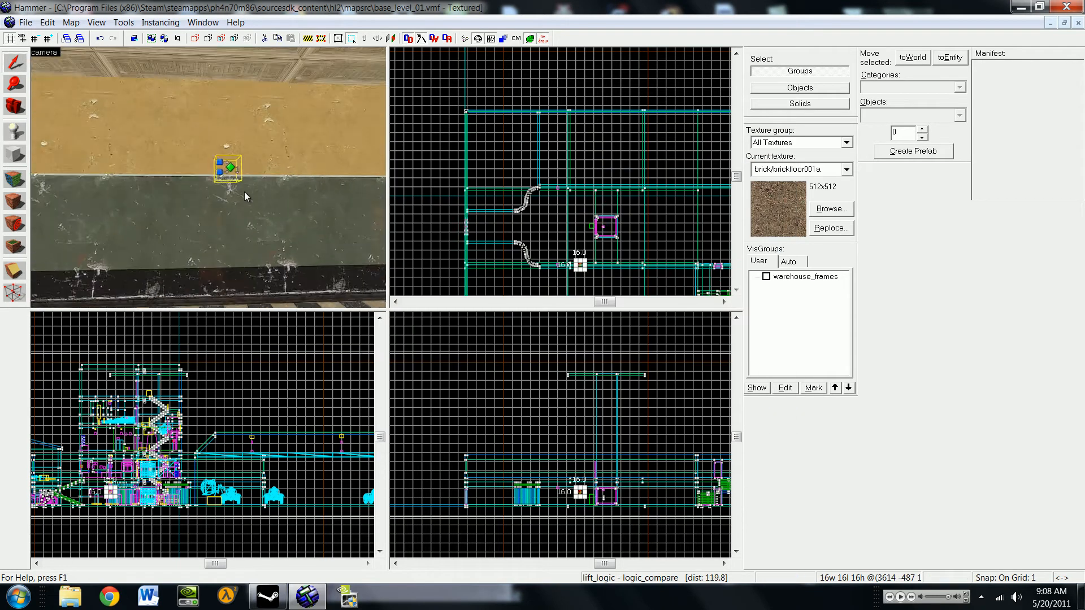
double_click(233, 172)
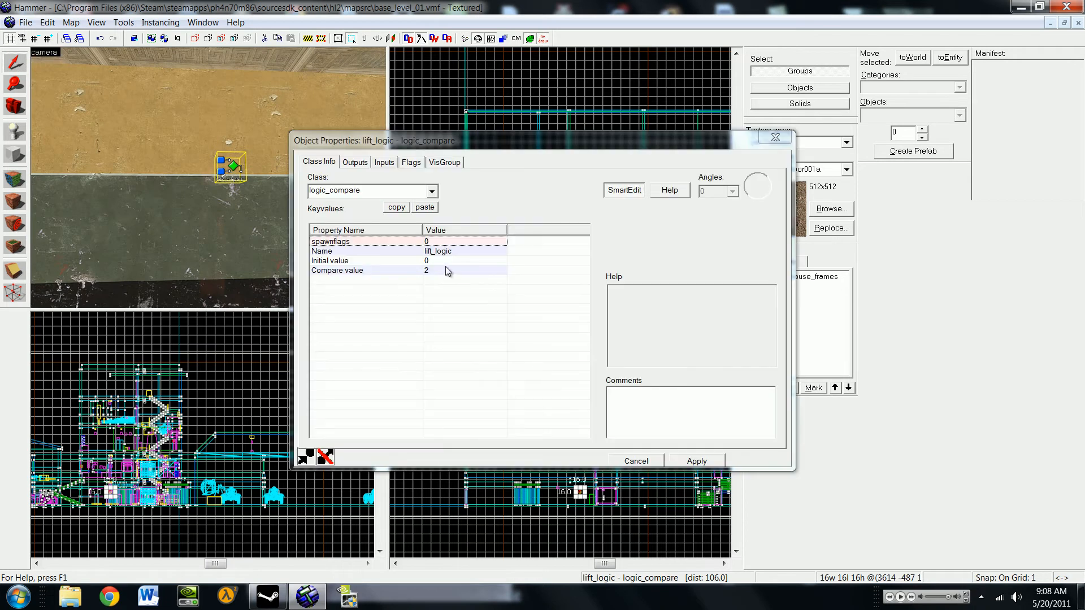
left_click(424, 270)
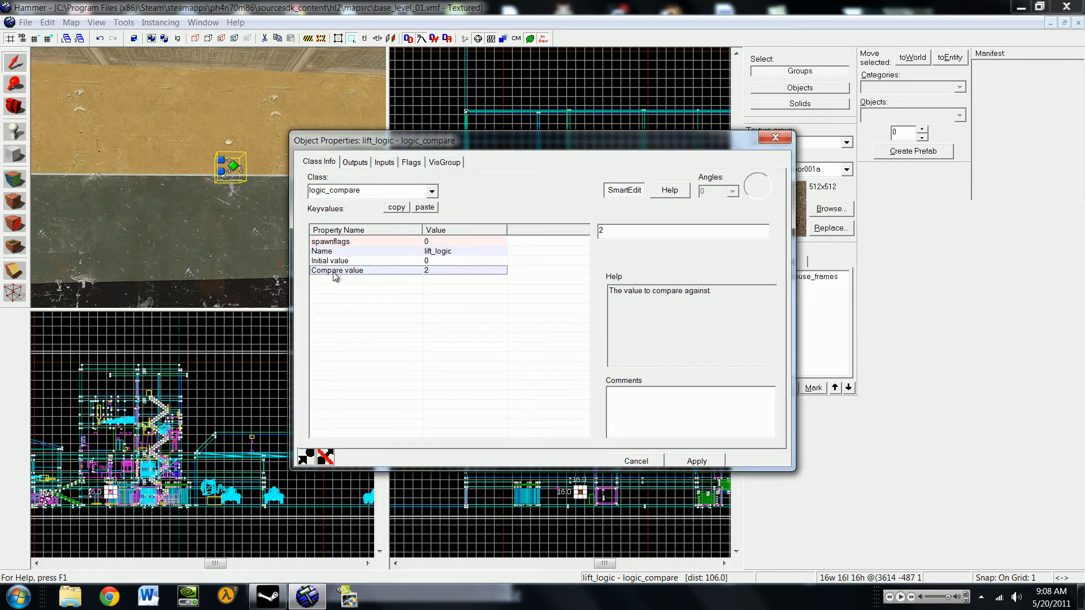
left_click(775, 137)
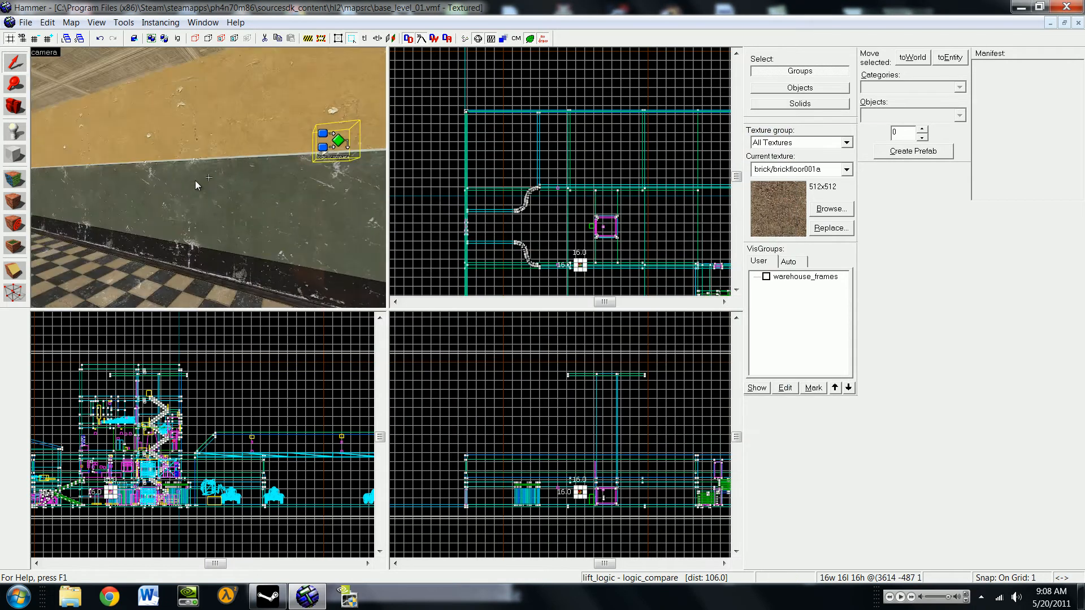
Step: Review the outputs of the floor 1 button, lift_button_1, in the elevator cabin
key("w")
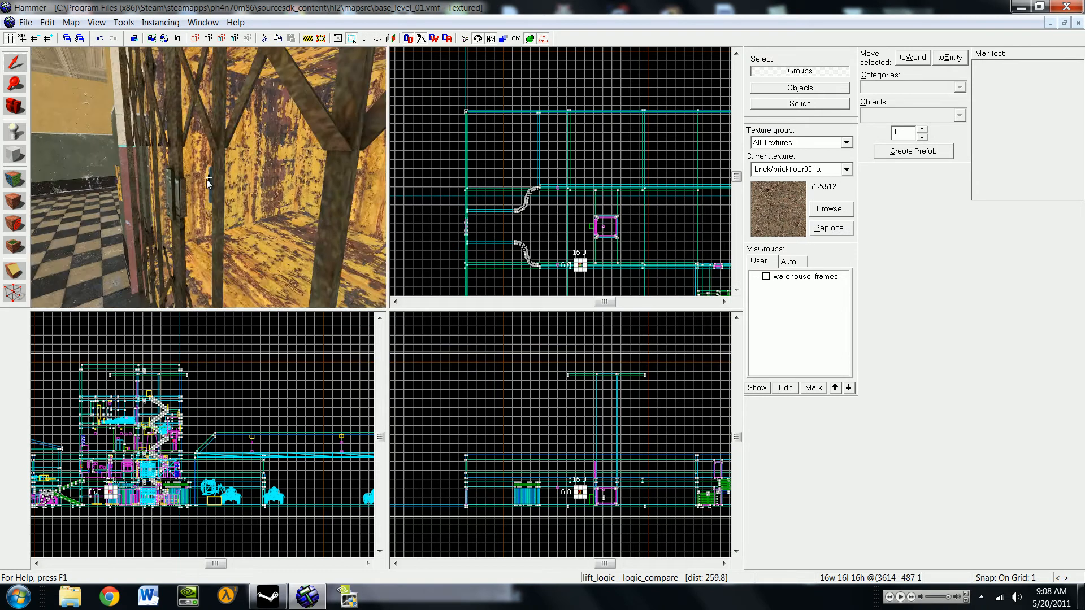
key("w")
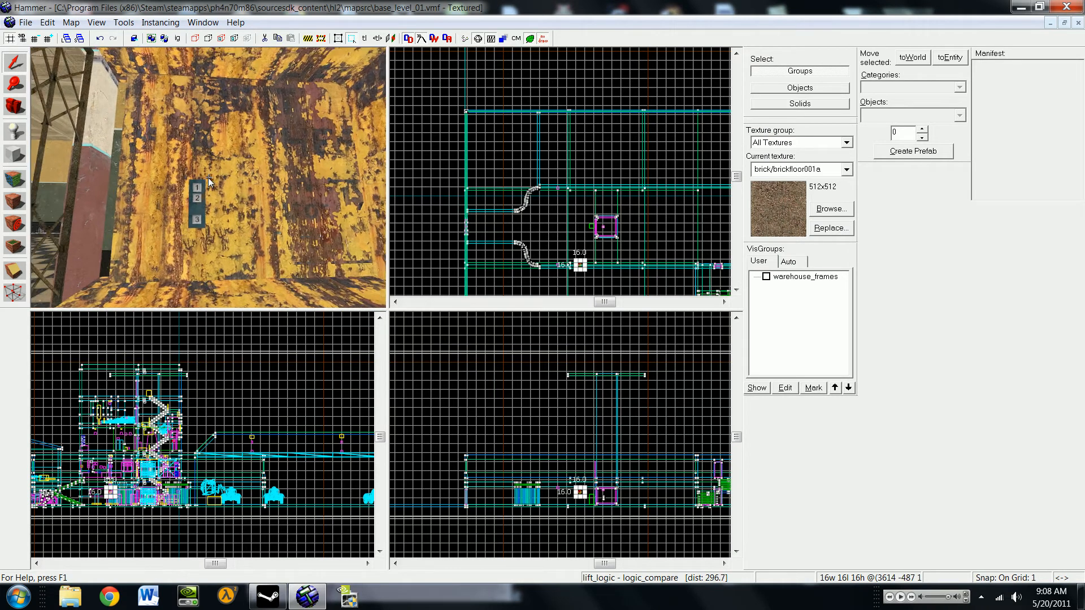
double_click(208, 178)
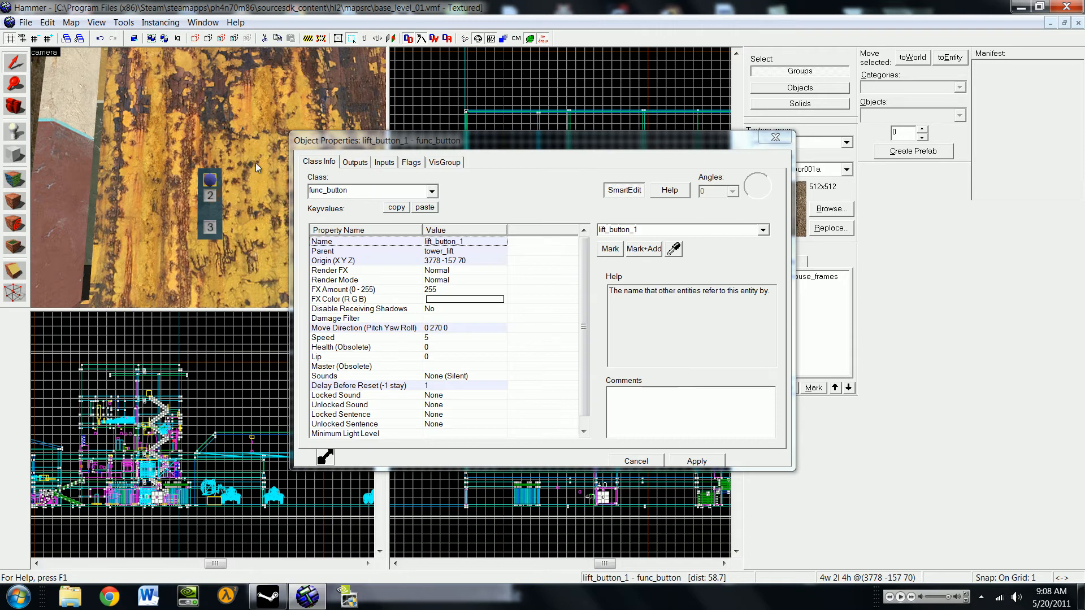
left_click(376, 167)
left_click(362, 166)
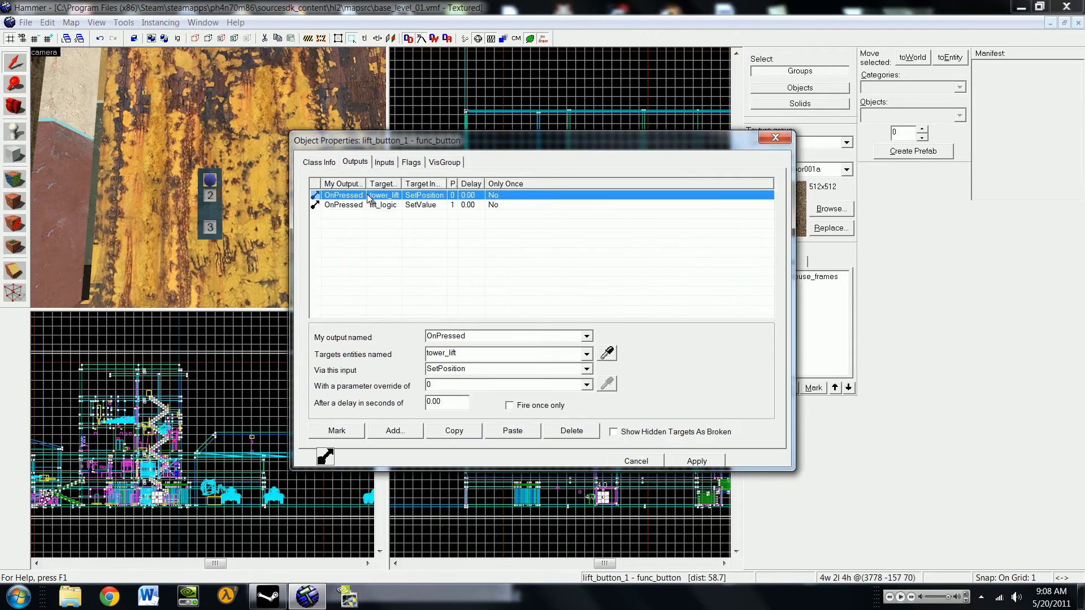
left_click(407, 205)
Step: Add an OnPressed output targeting lift_logic to the floor 2 button
left_click(215, 197)
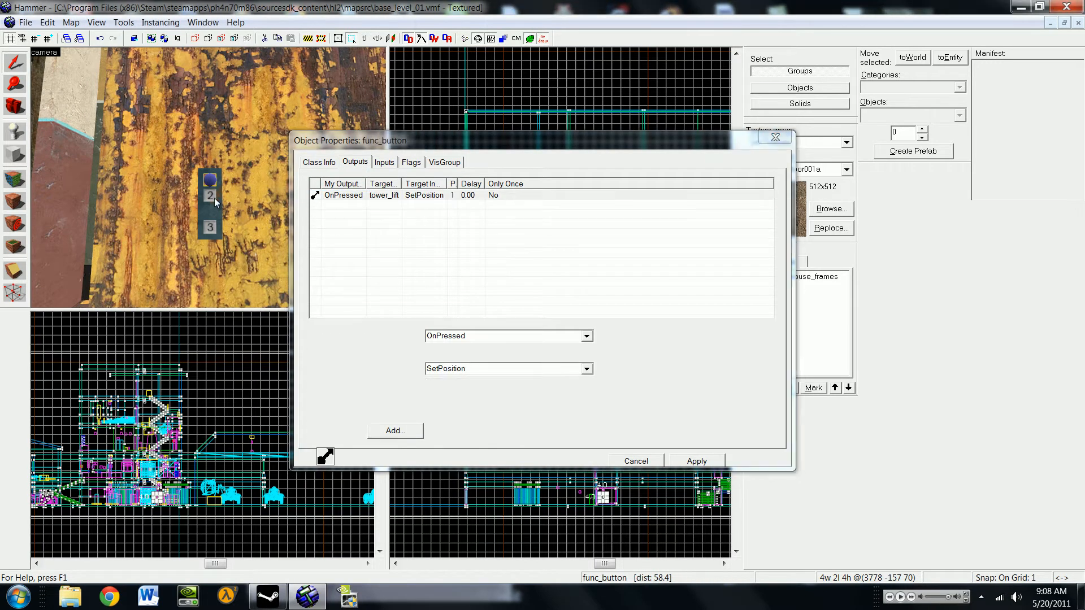
left_click(393, 432)
type("OnPressed")
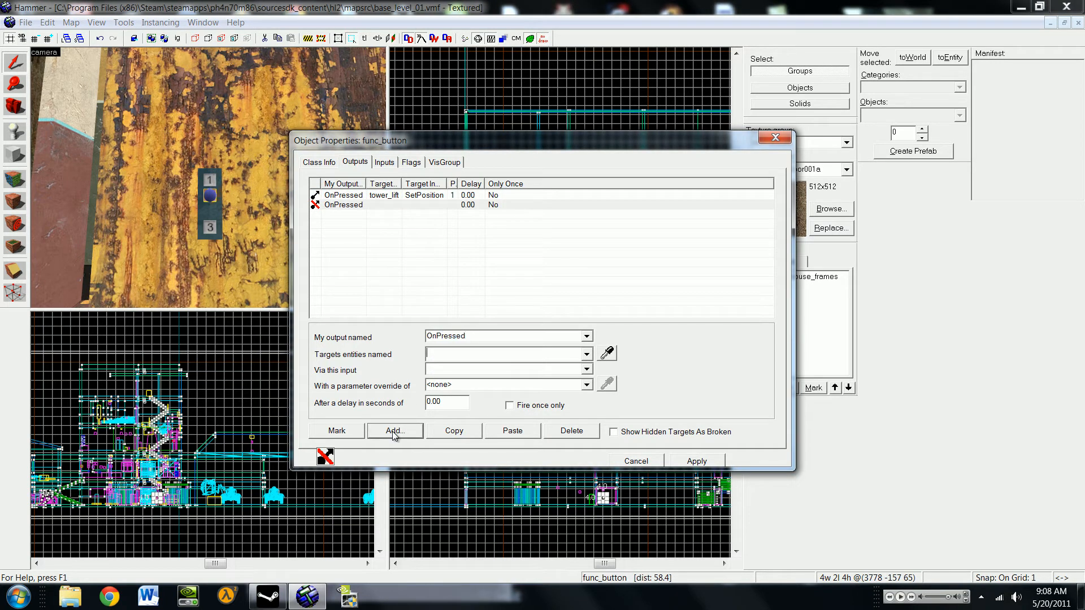
key("Tab")
type("l")
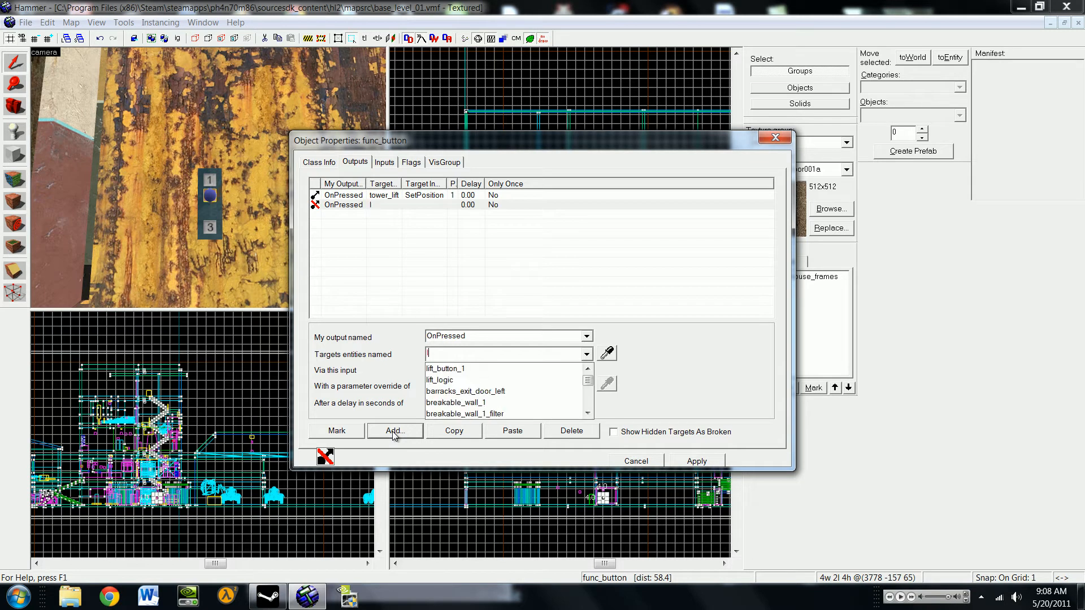
type("ift_logic")
key("Tab")
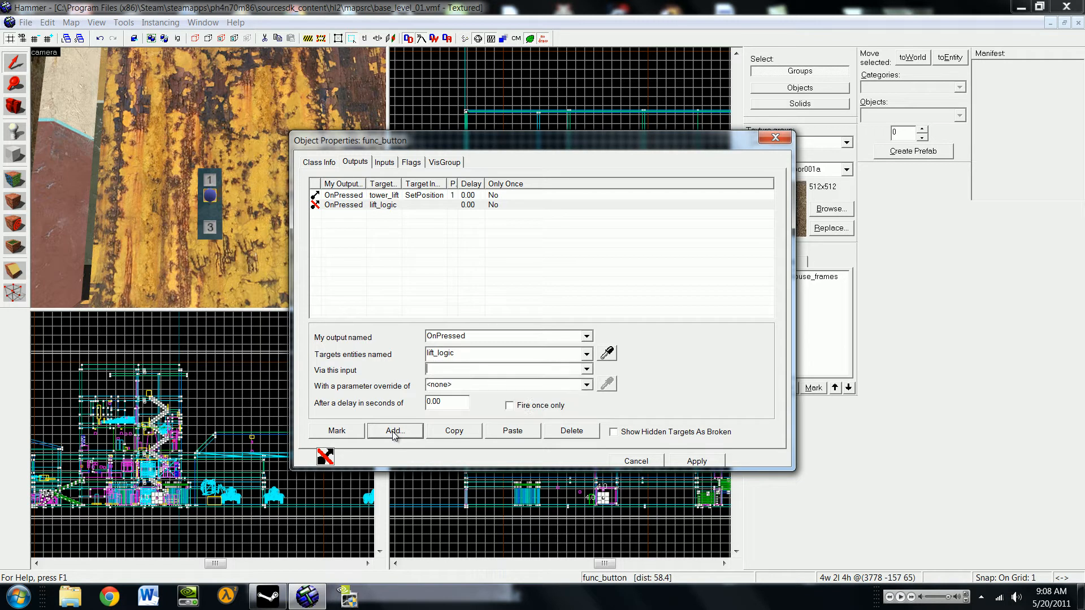
Step: Give the floor 2 button's new output the input SetValue with parameter 2 and apply it
type("Set")
key("Tab")
key("shift+Tab")
type("Value")
key("Tab")
type("2")
key("Tab")
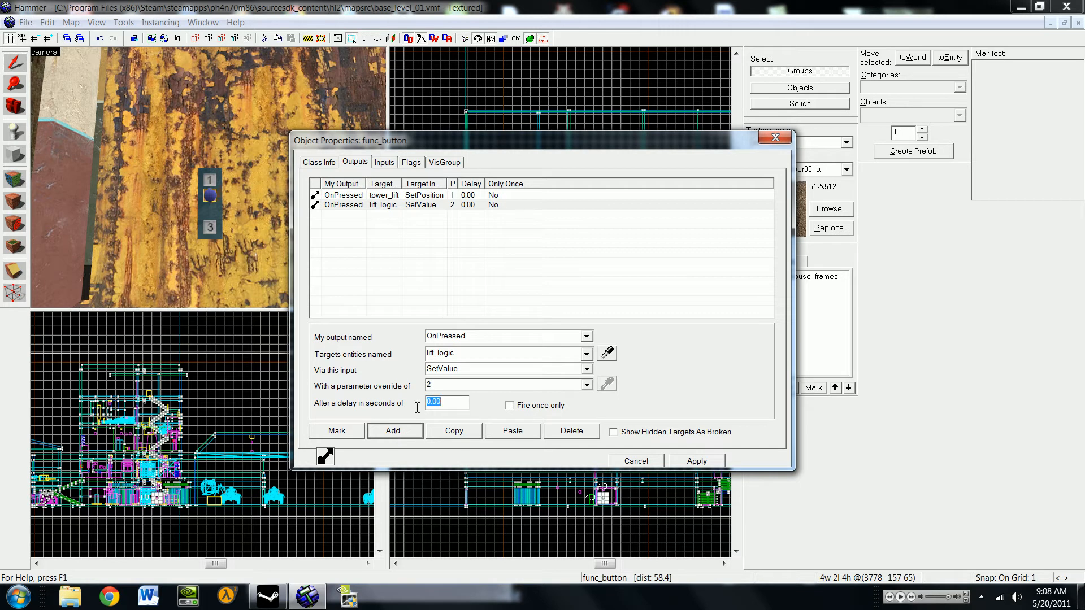
left_click(695, 462)
Step: Add and apply an OnPressed output on the floor 3 button that sends SetValue with parameter 3 to lift_logic
left_click(210, 226)
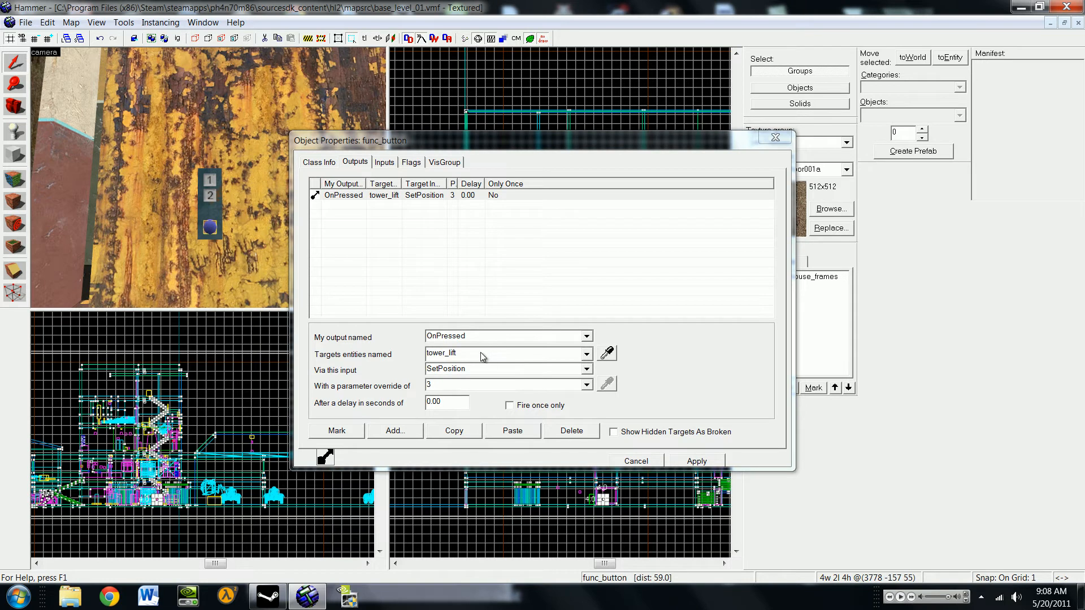
left_click(412, 434)
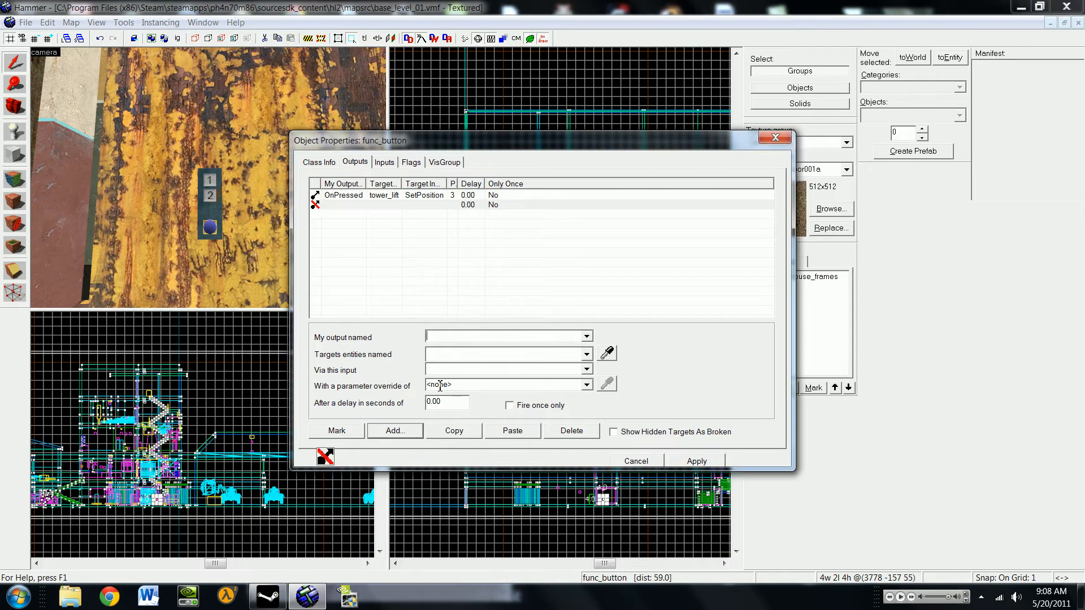
type("onPres")
type("lift_")
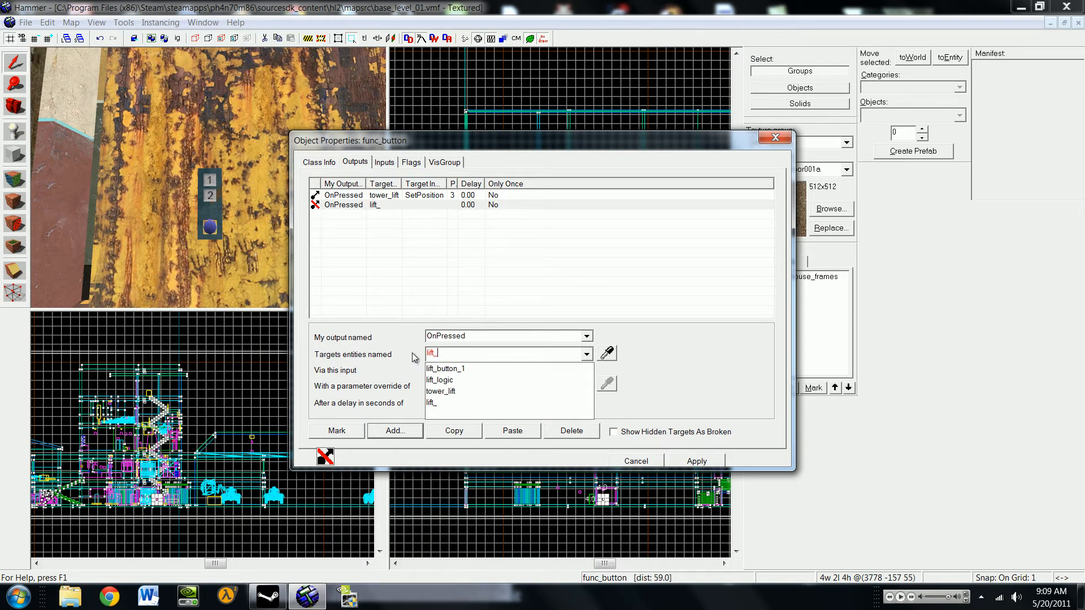
type("logic")
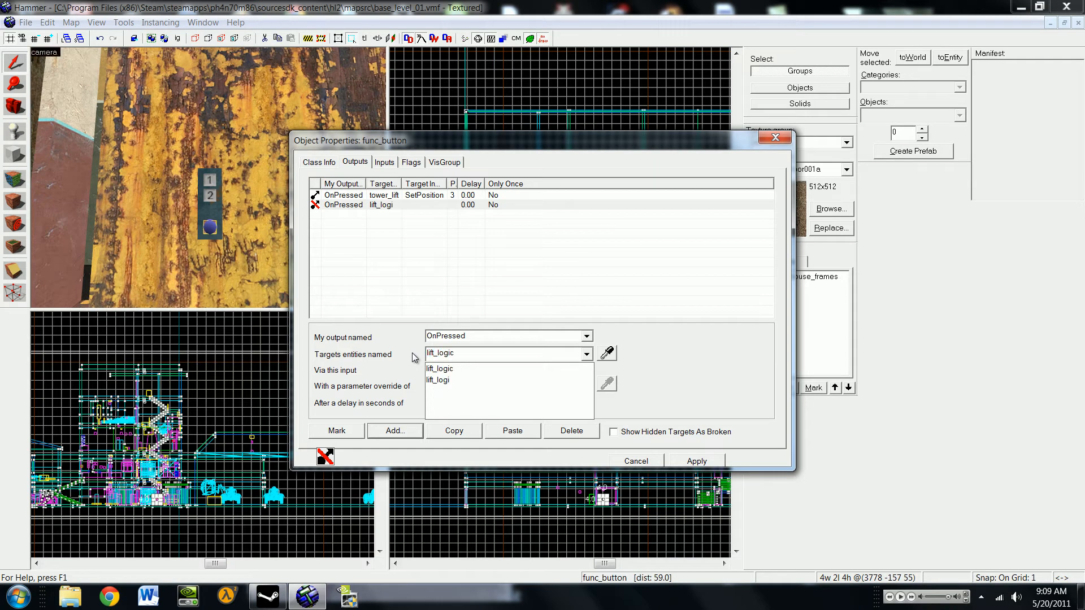
key("Tab")
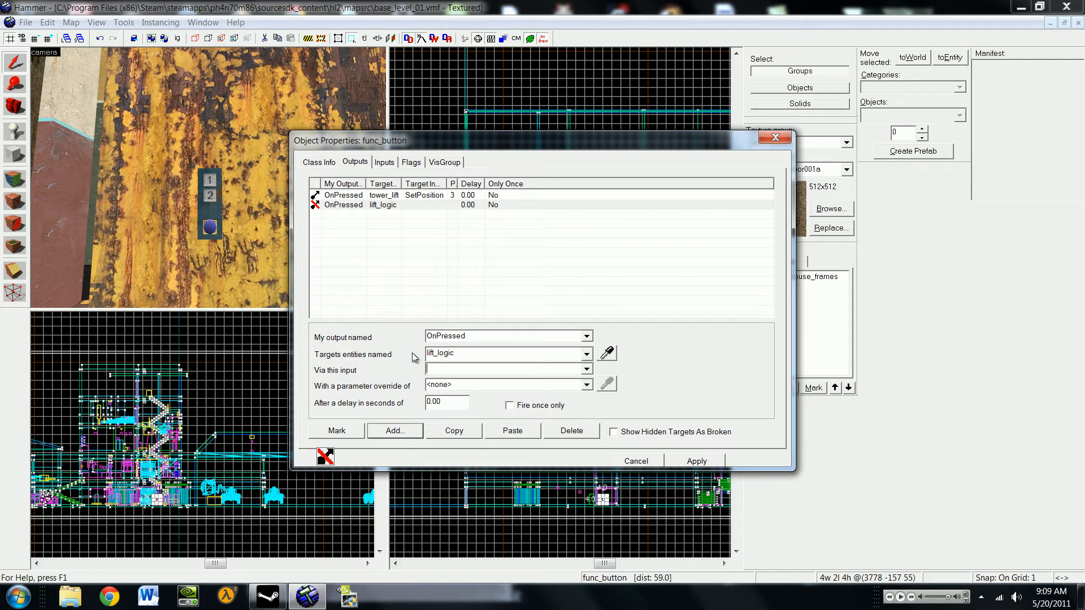
type("SetValue")
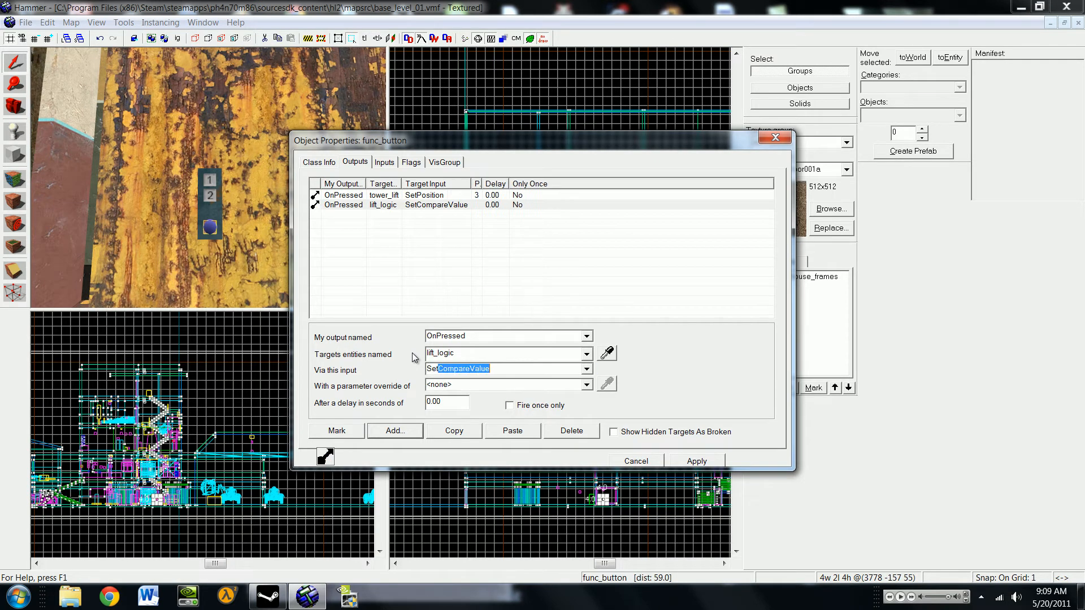
key("Tab")
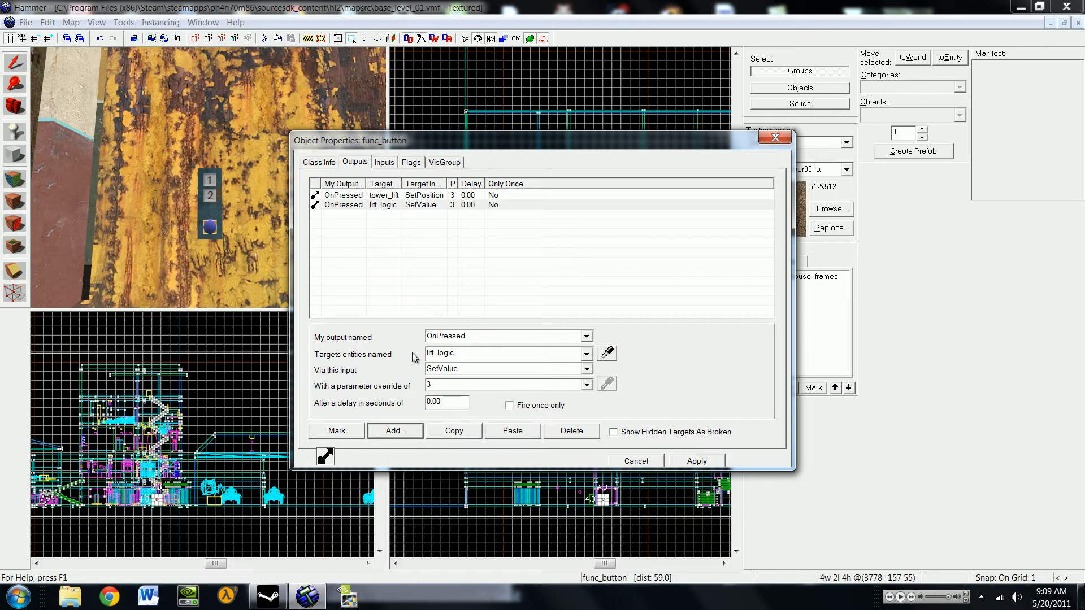
left_click(694, 461)
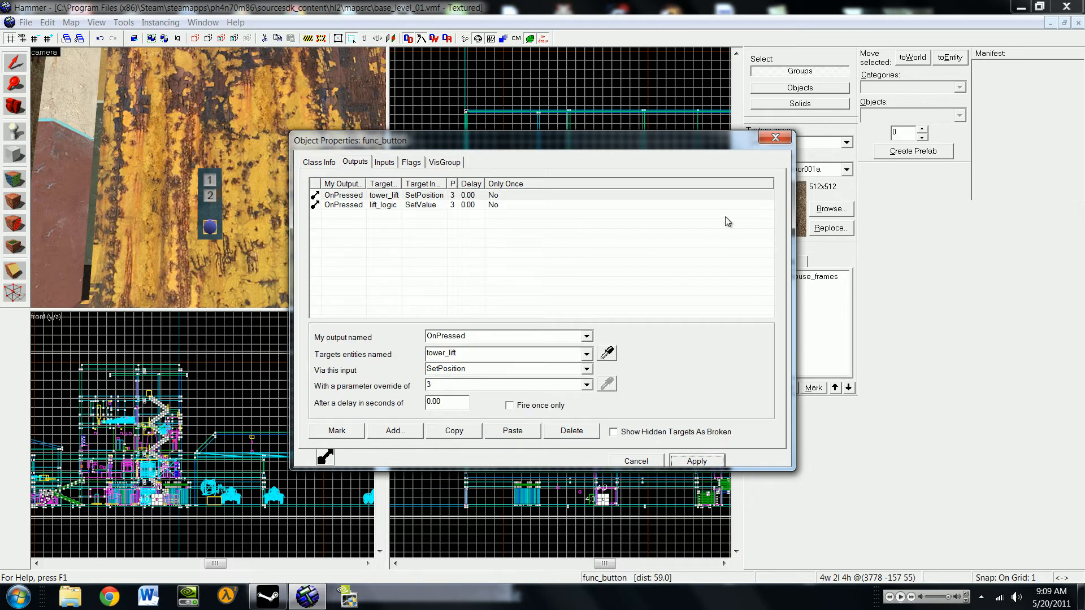
left_click(775, 138)
Step: Open the properties of the lift_logic logic_compare entity on the wall, check its initial value, and add a blank output
key("z")
key("w")
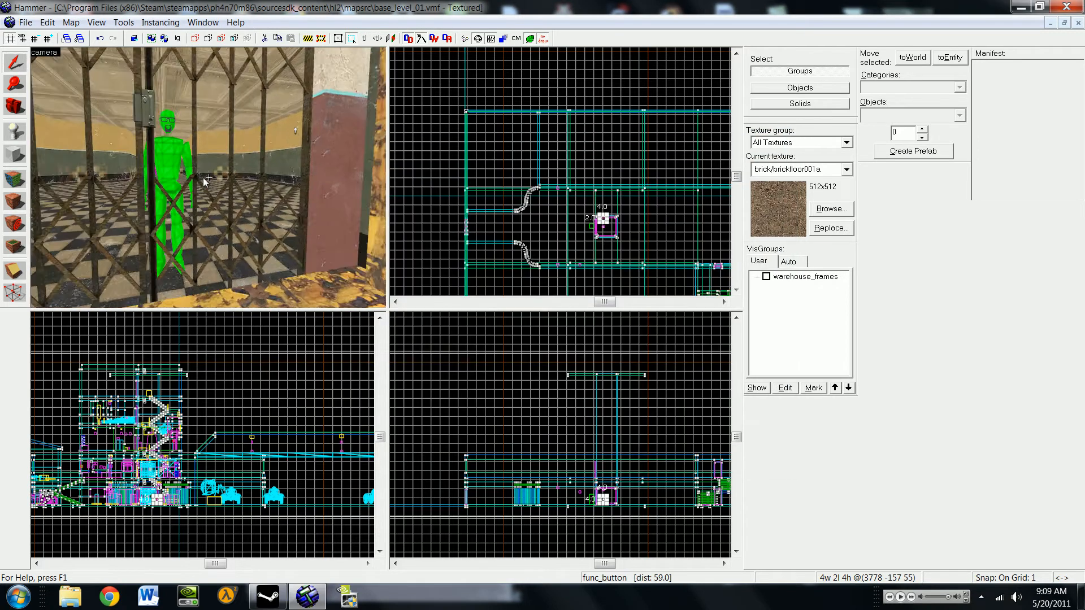
key("s")
key("d")
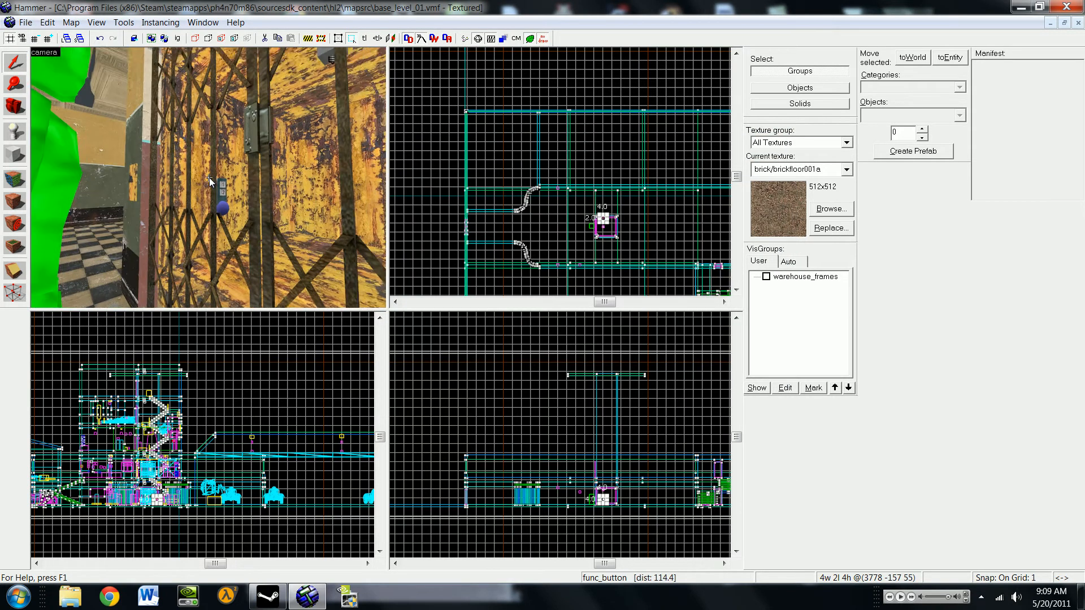
key("w")
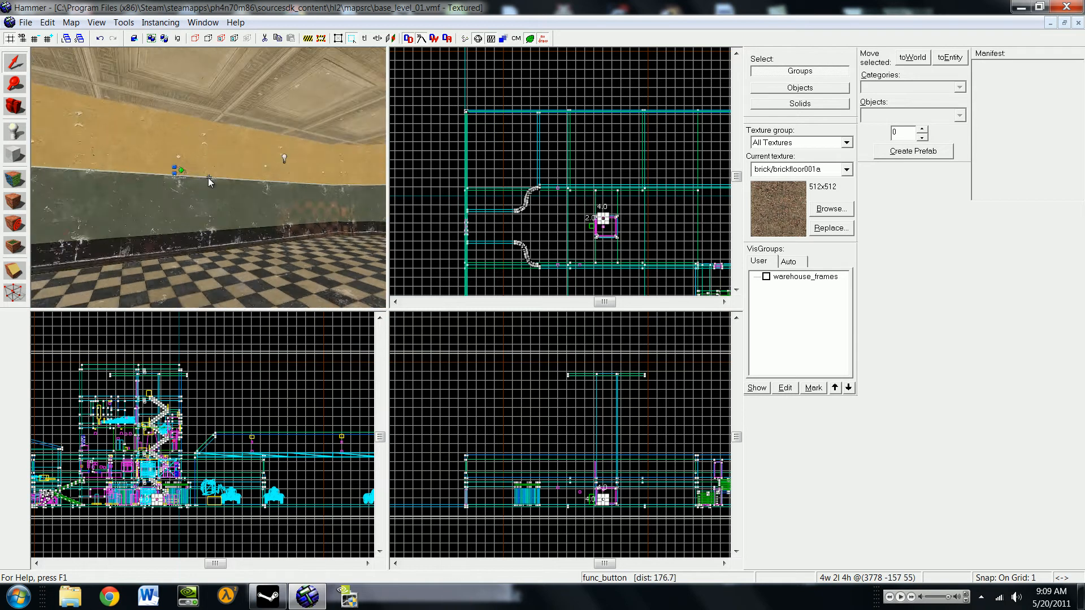
key("z")
double_click(217, 185)
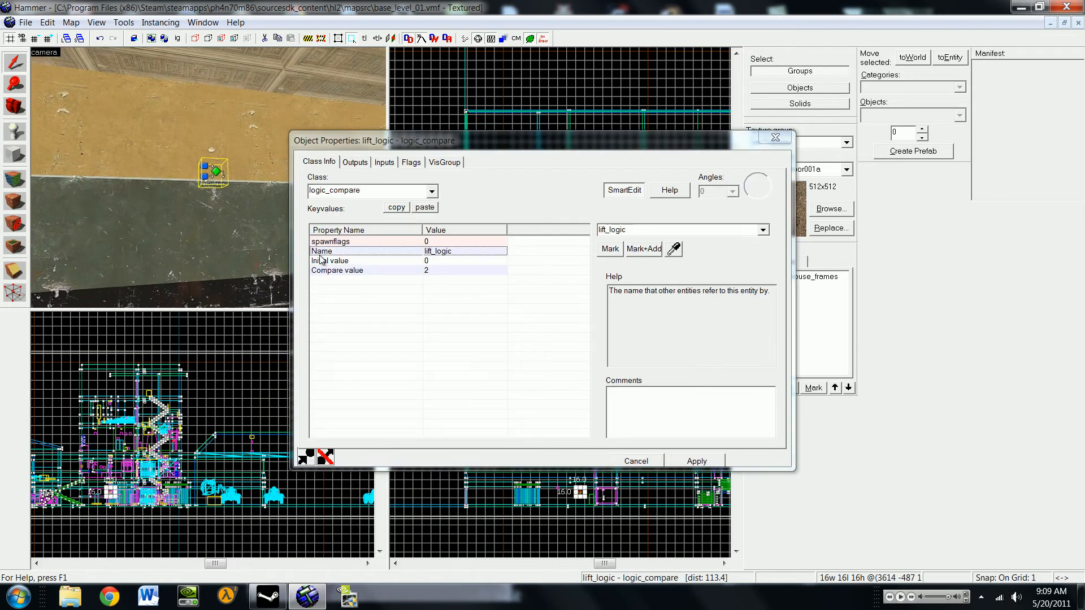
left_click(342, 261)
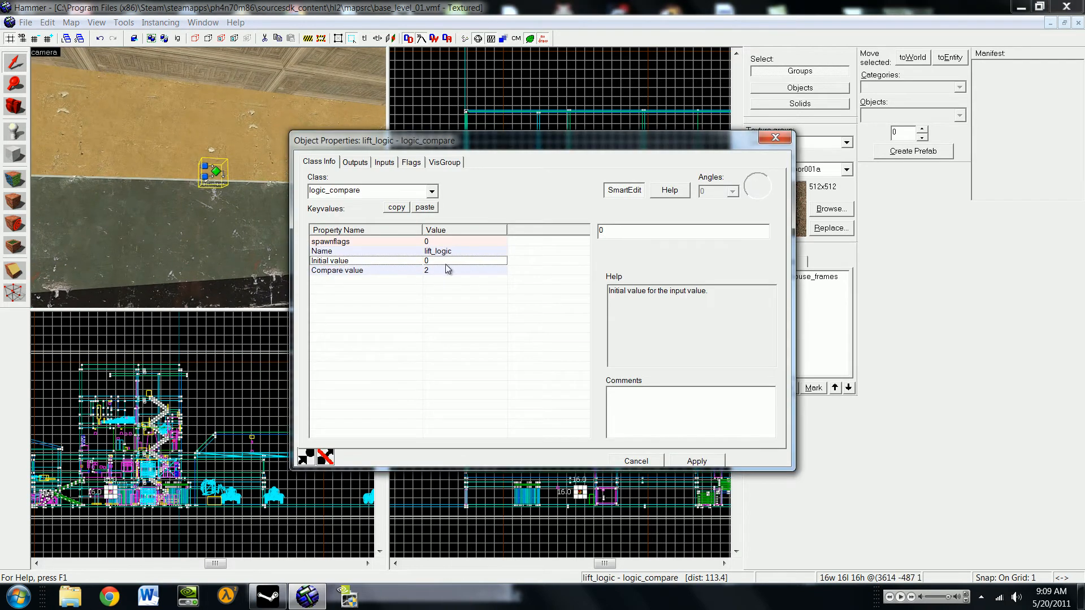
left_click(354, 163)
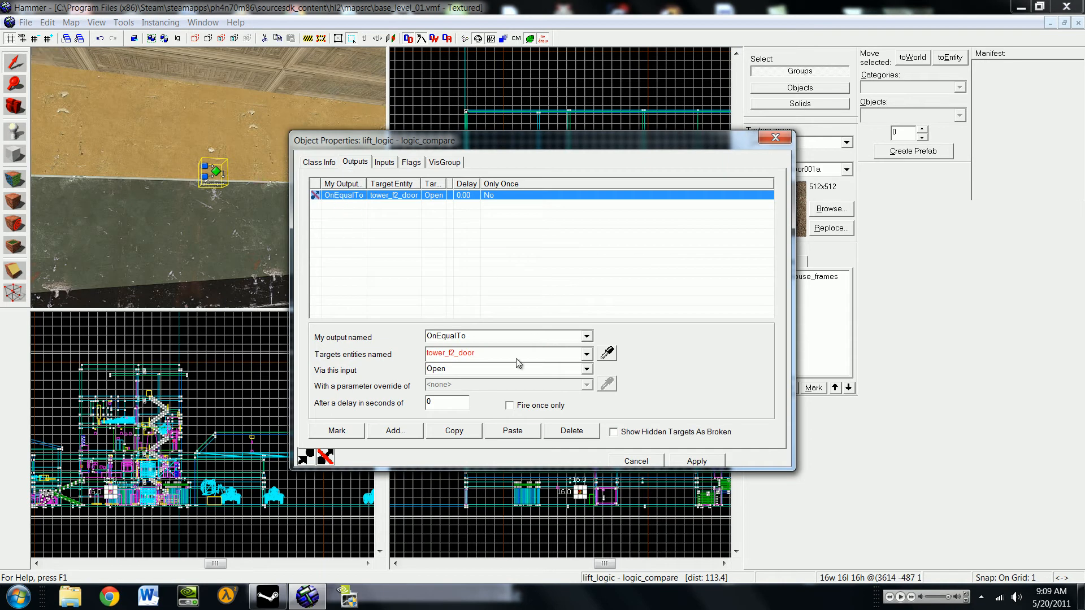
left_click(378, 434)
type("OnGra")
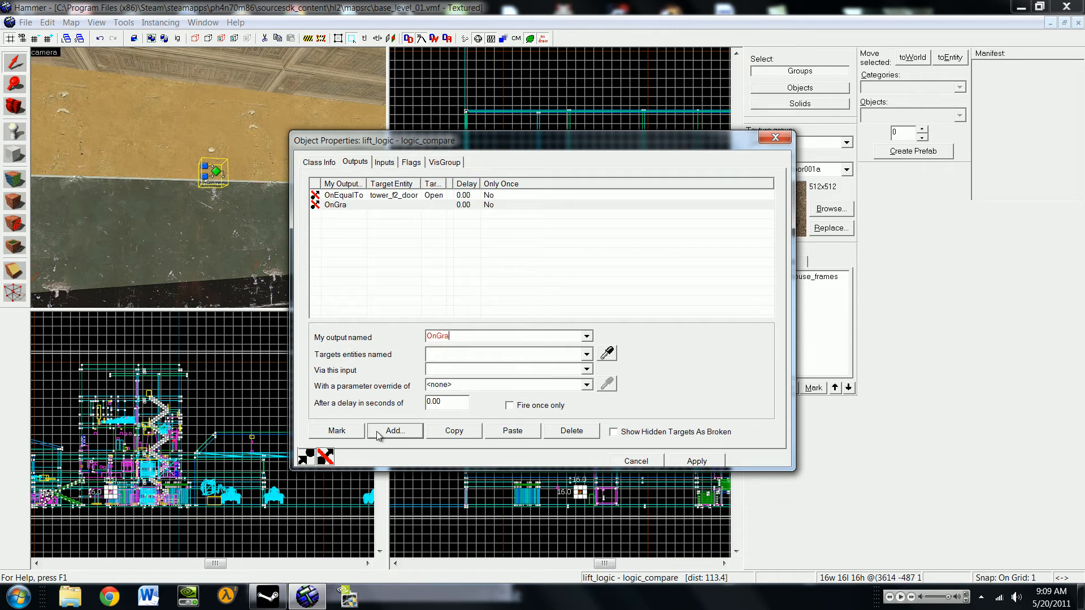
type("teaterTham")
key("BackSpace")
type("n")
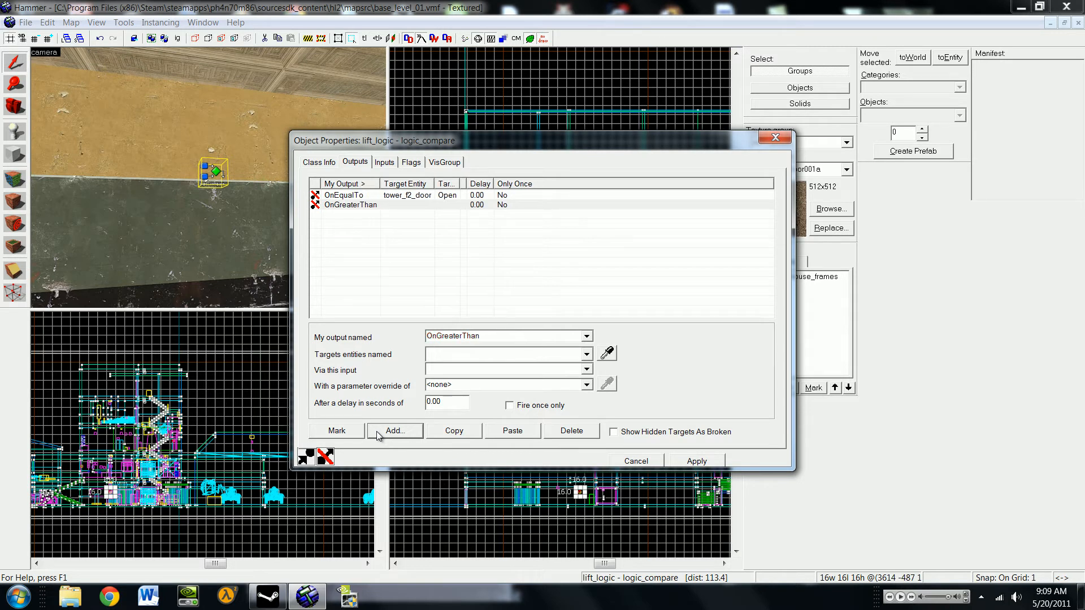
key("BackSpace")
key("BackSpace")
key("BackSpace")
key("BackSpace")
key("BackSpace")
key("BackSpace")
key("BackSpace")
key("BackSpace")
key("BackSpace")
key("BackSpace")
key("BackSpace")
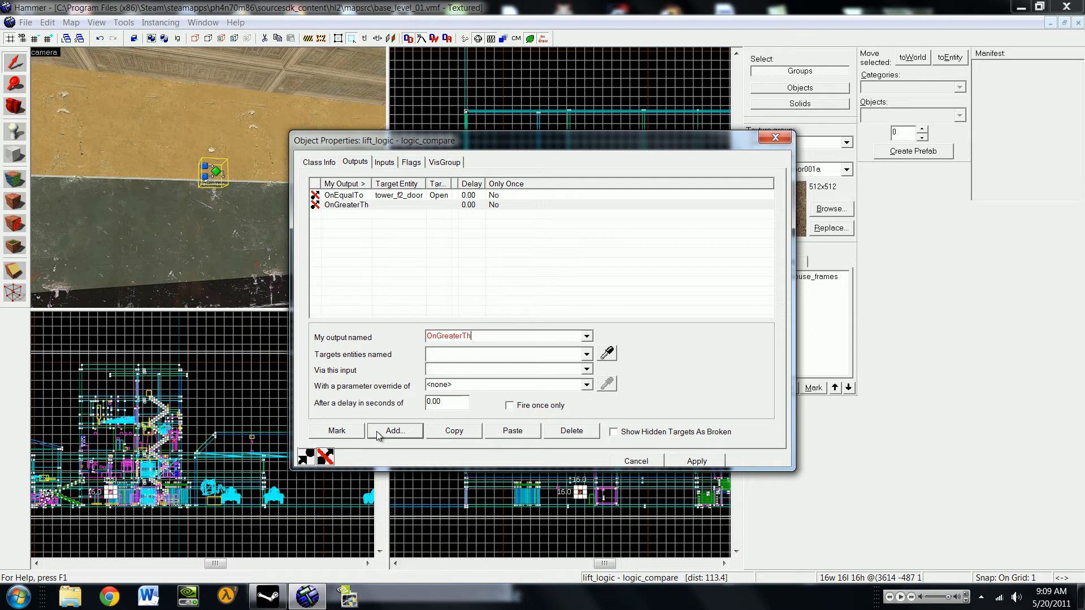
Step: Define the new lift_logic output as OnLessThan targeting tower_F3_door with the input Open, and apply it
type("LessThan")
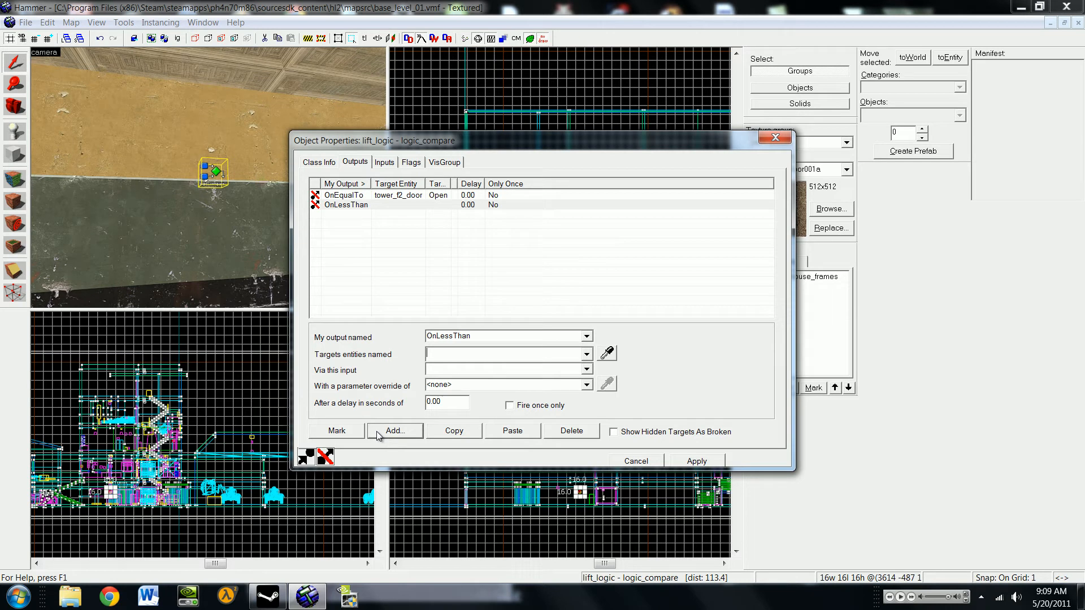
key("Tab")
type("tower_")
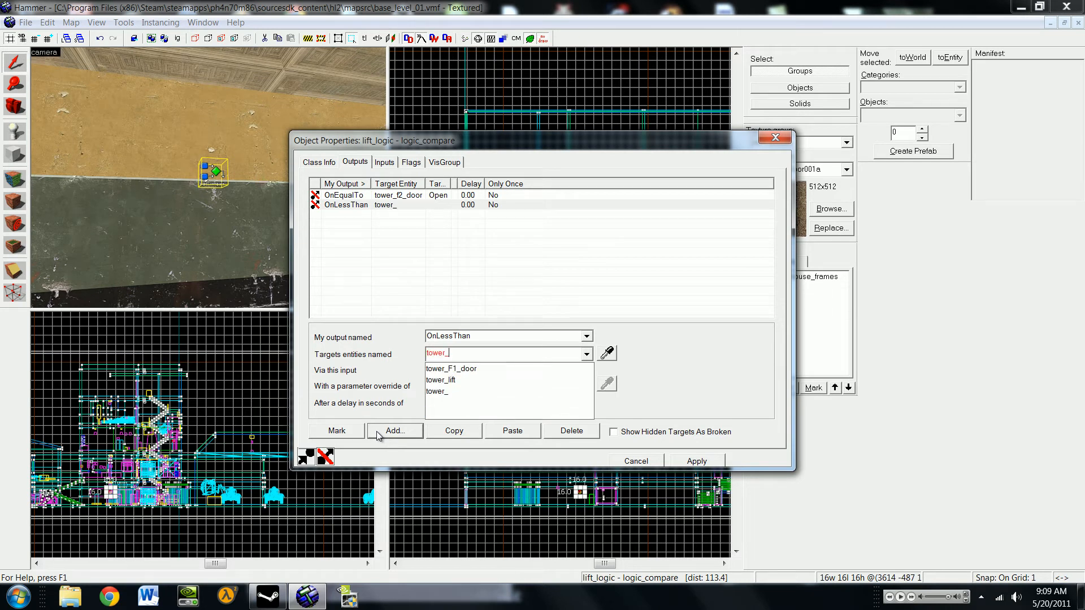
type("F3_door")
key("Tab")
type("Open")
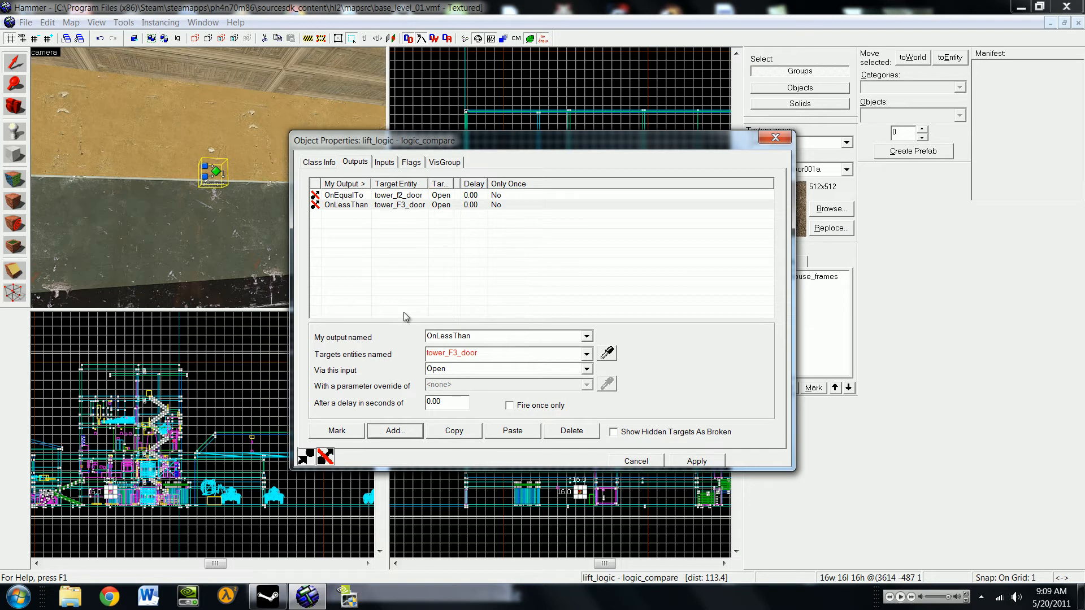
left_click(696, 460)
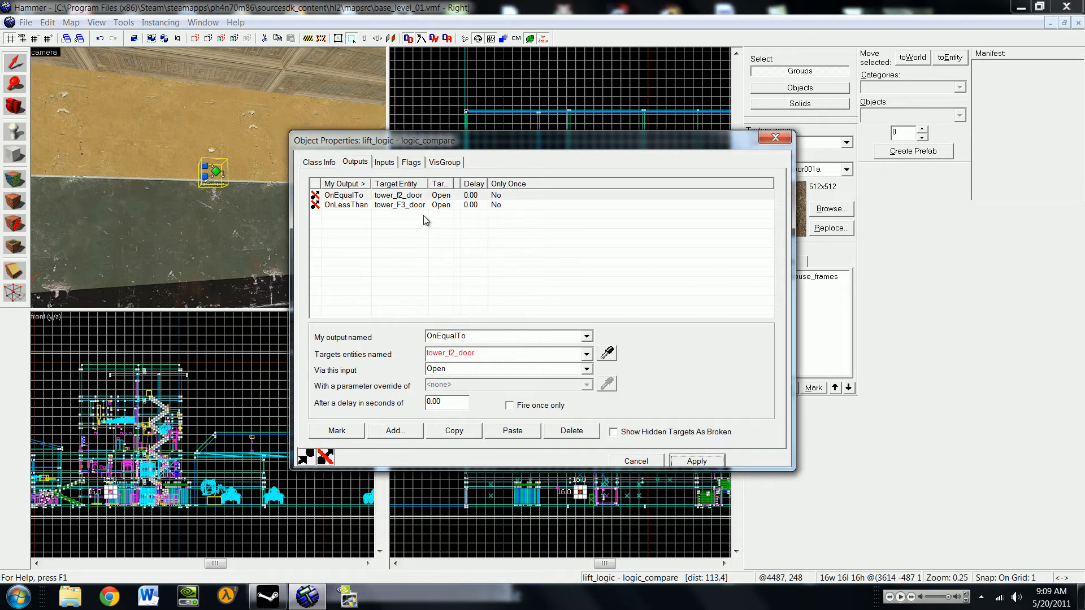
Step: Set the target of lift_logic's OnEqualTo output to tower_F2_door
double_click(452, 353)
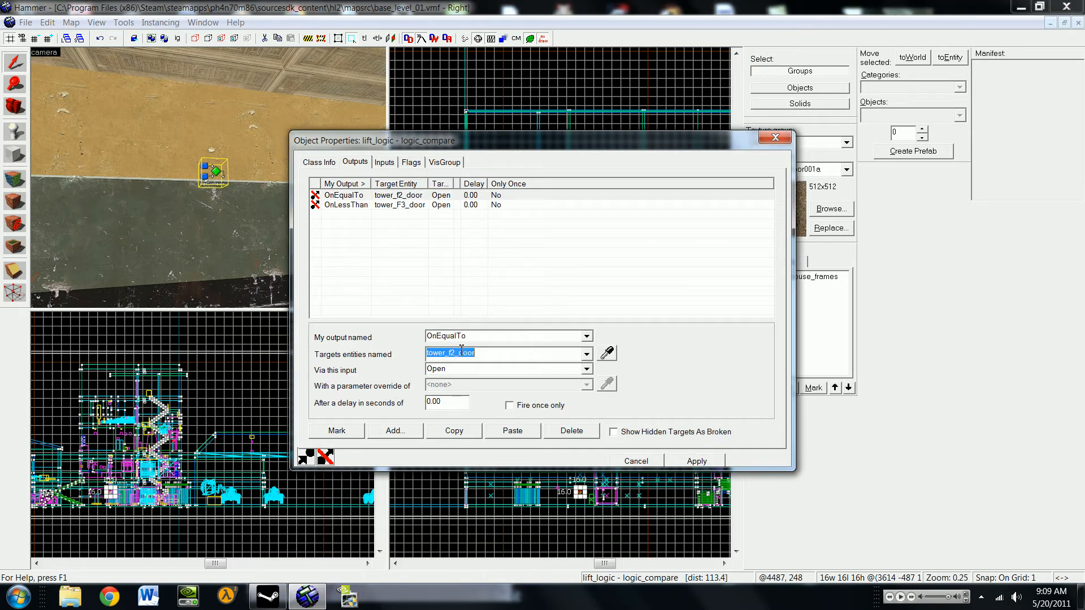
type("tower")
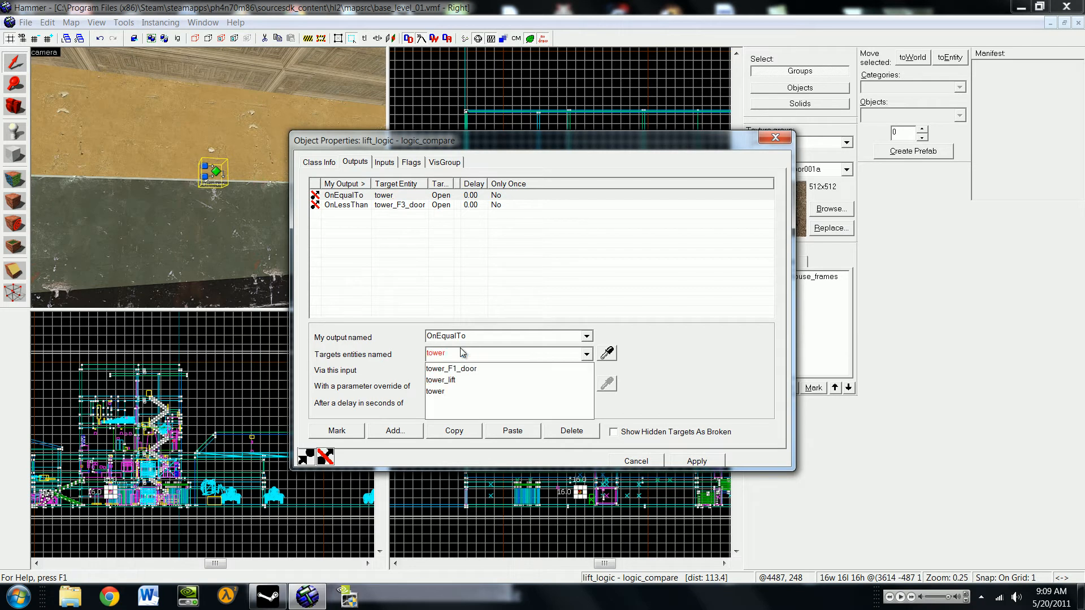
type("_F2_door")
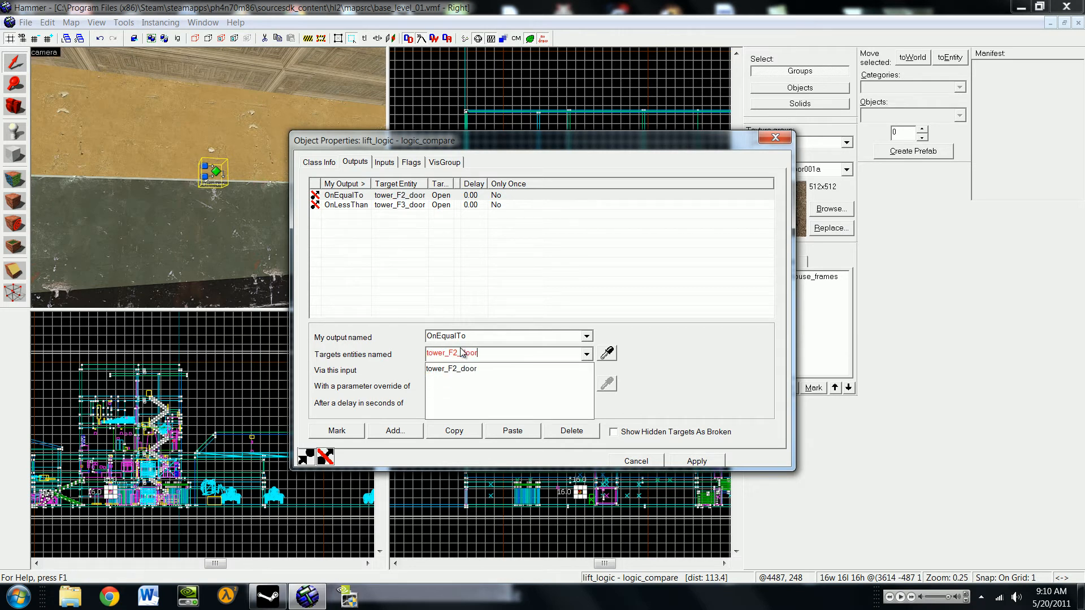
key("Return")
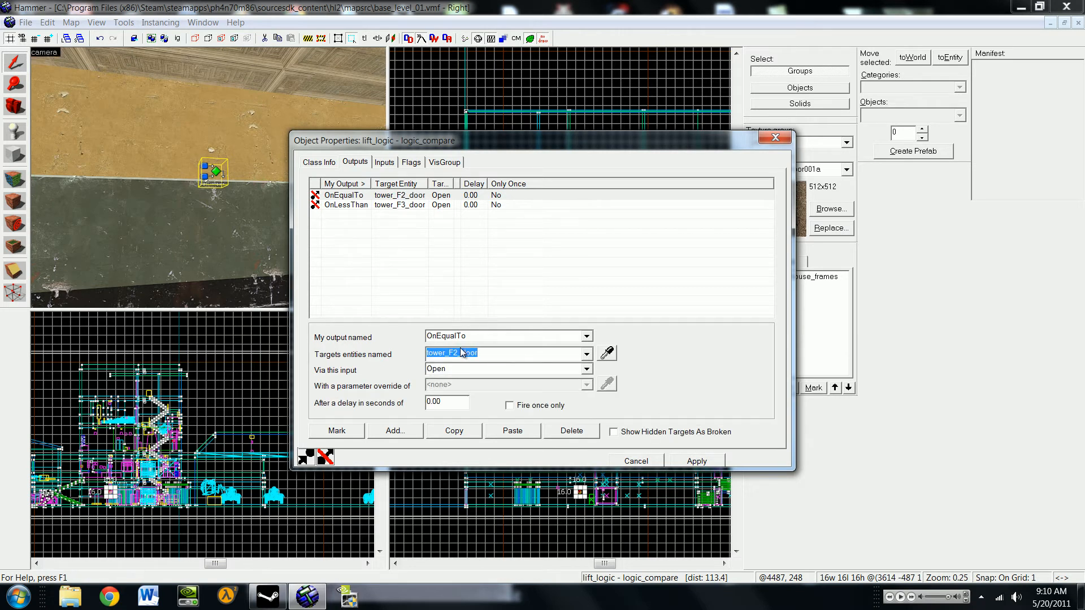
Step: Add an OnGreaterThan output targeting tower_F1_door to lift_logic
left_click(394, 430)
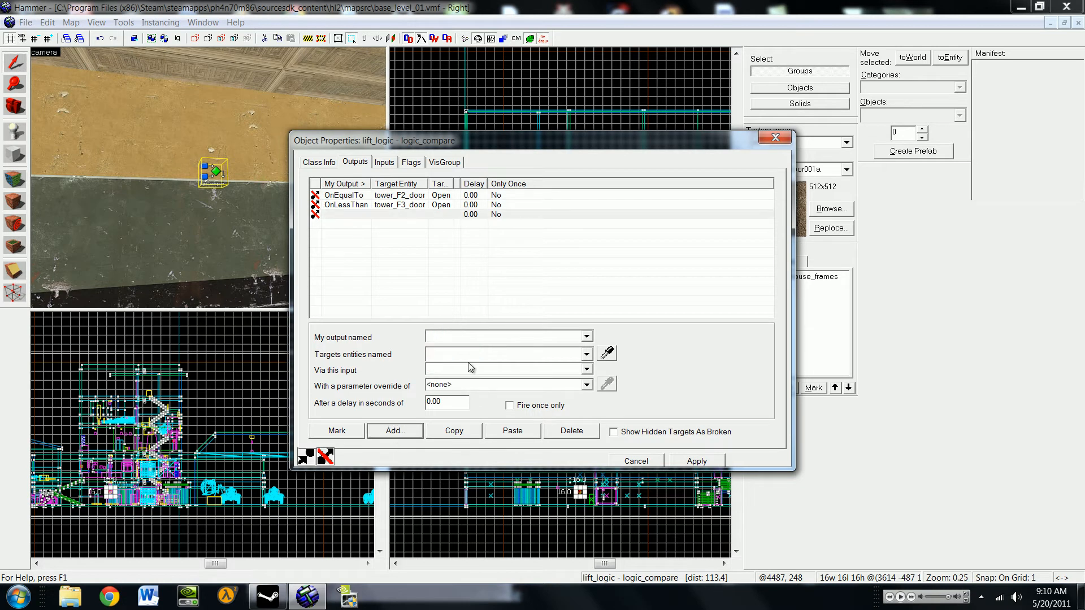
type("OnGreaterThan")
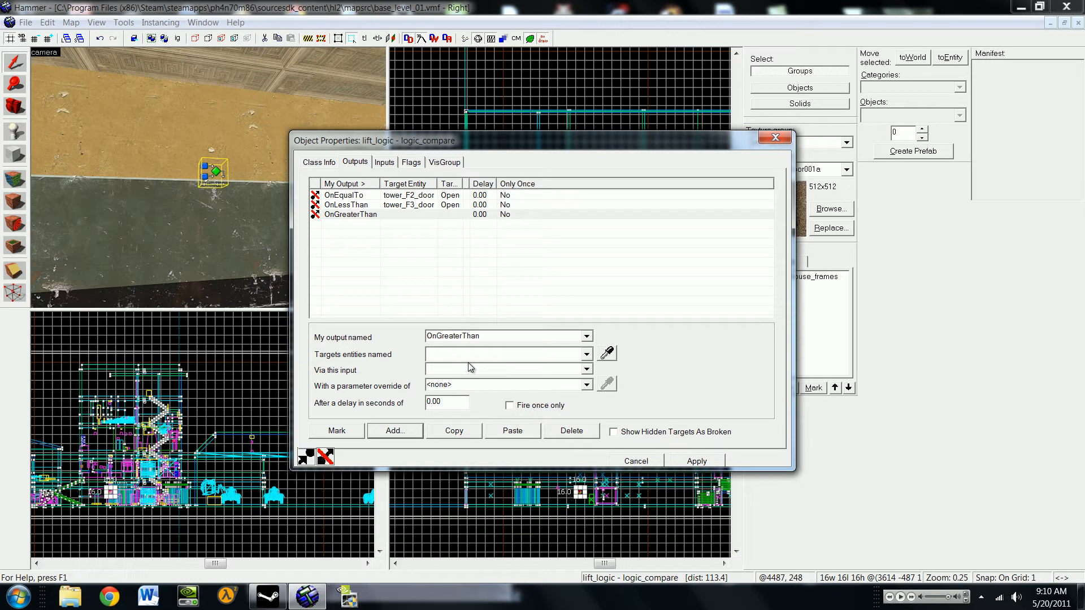
key("Tab")
type("tow")
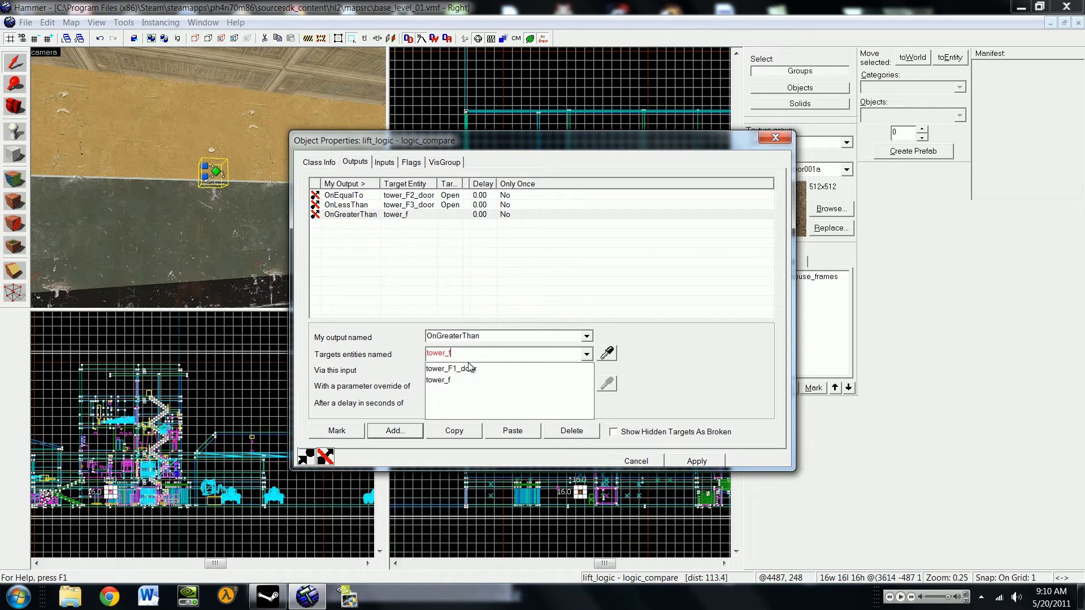
left_click(452, 369)
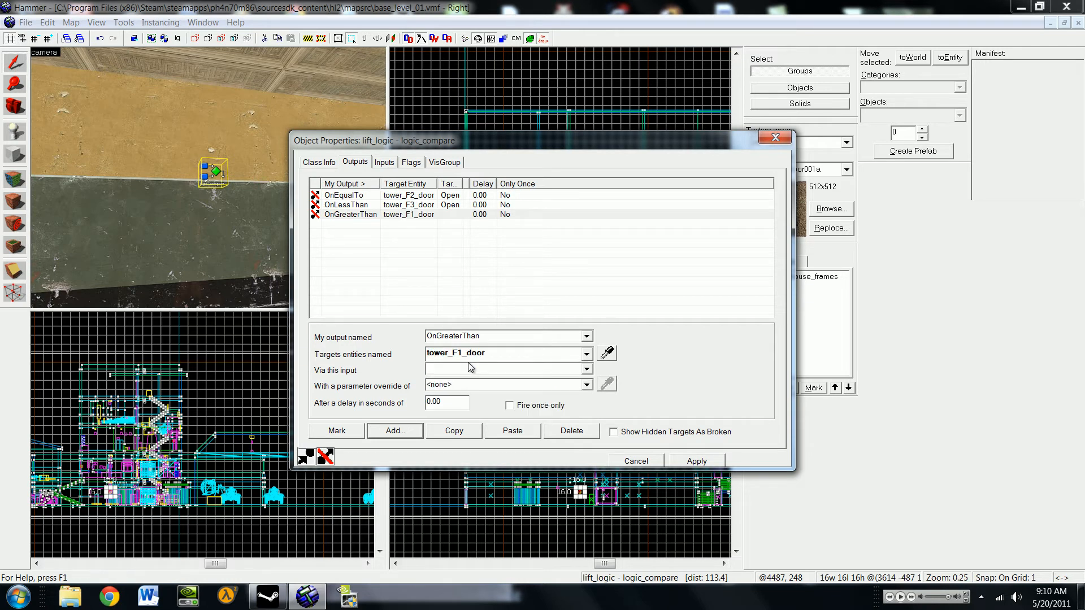
Step: Give the OnGreaterThan output the input SetAnimation with parameter open, apply it and close the properties
type("open")
key("Down")
key("Down")
key("Down")
key("Down")
key("Down")
key("Down")
key("Down")
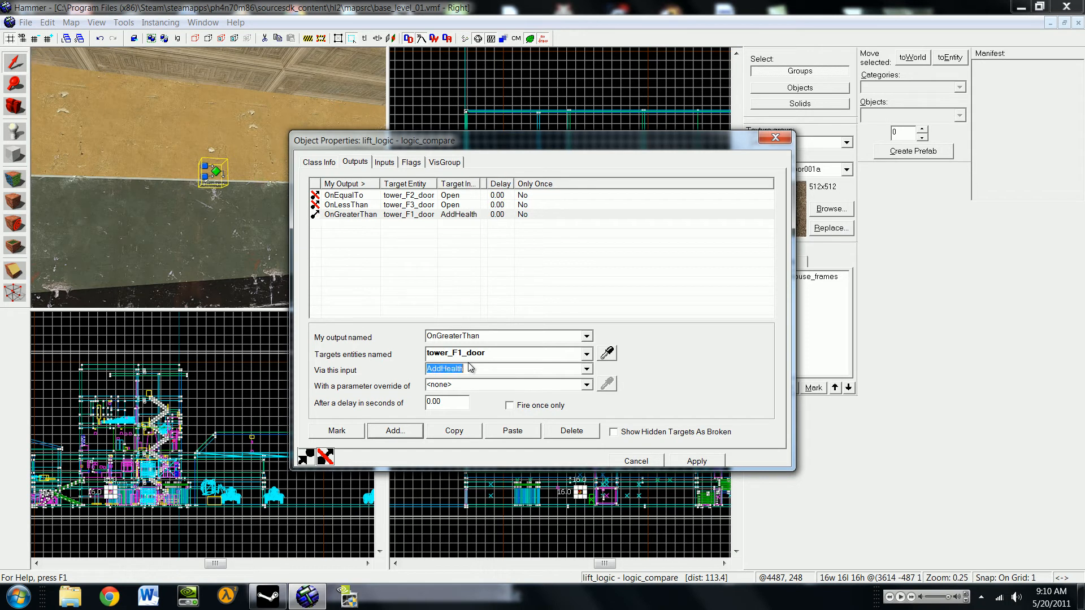
key("Down")
key("Down")
key("Down")
key("Down")
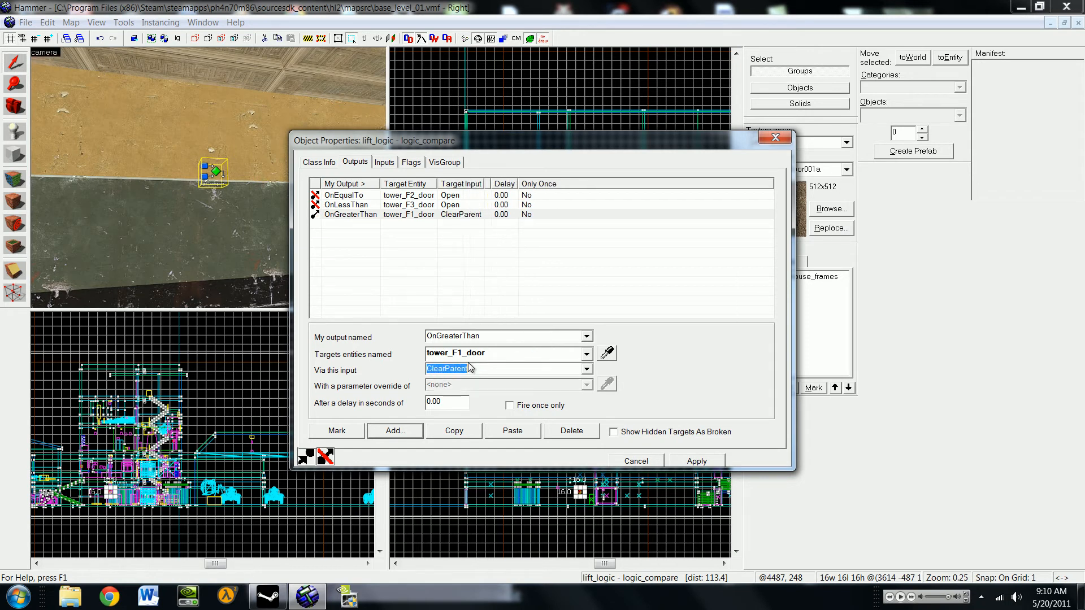
key("Down")
key("Down")
key("Down")
key("Down")
key("Down")
key("Down")
key("Down")
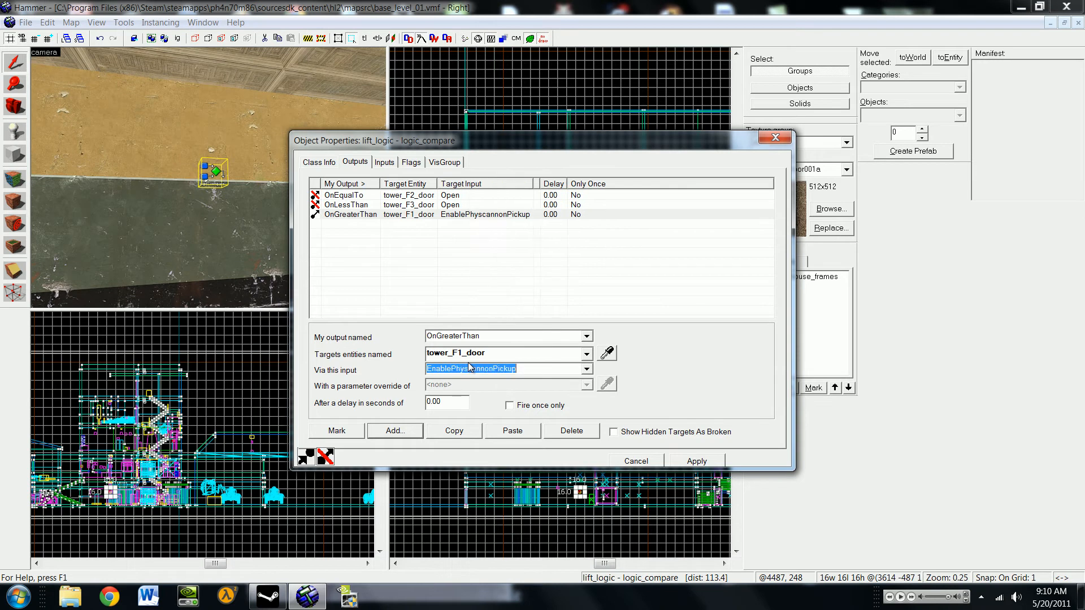
key("Down")
key("Down")
key("Down")
key("Down")
key("Down")
key("Down")
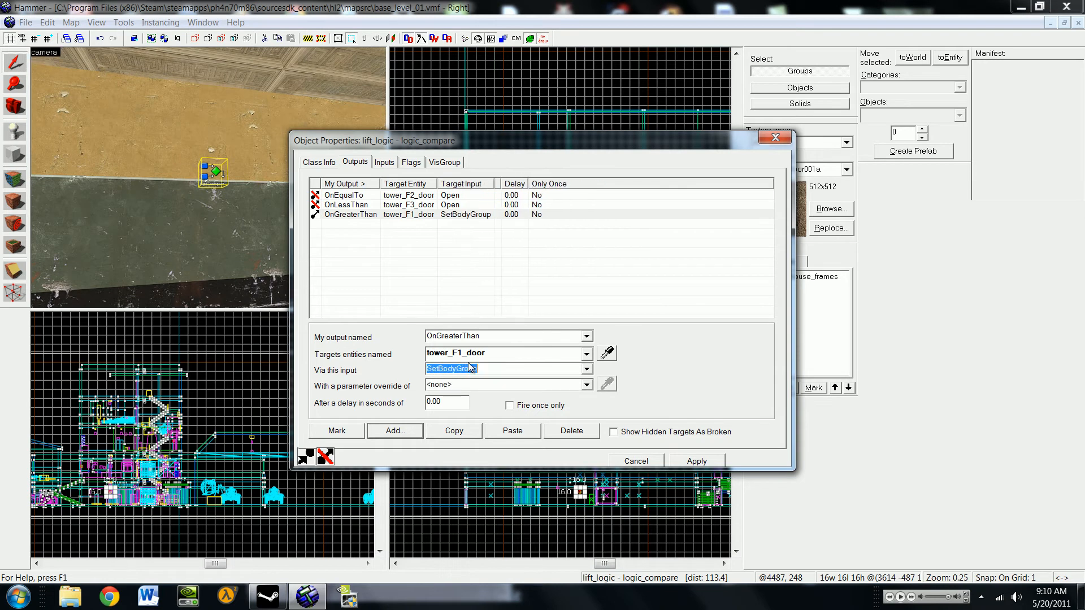
key("Tab")
type("open")
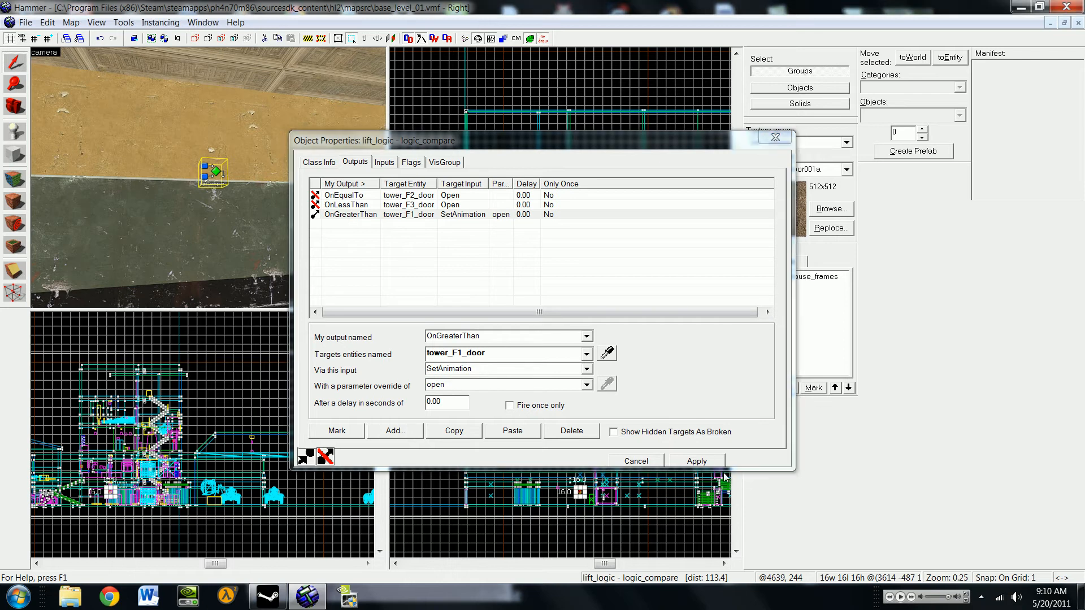
left_click(696, 461)
left_click(780, 138)
Step: Select the floor 1 elevator gate, tower_F1_door, and review its properties and outputs
key("z")
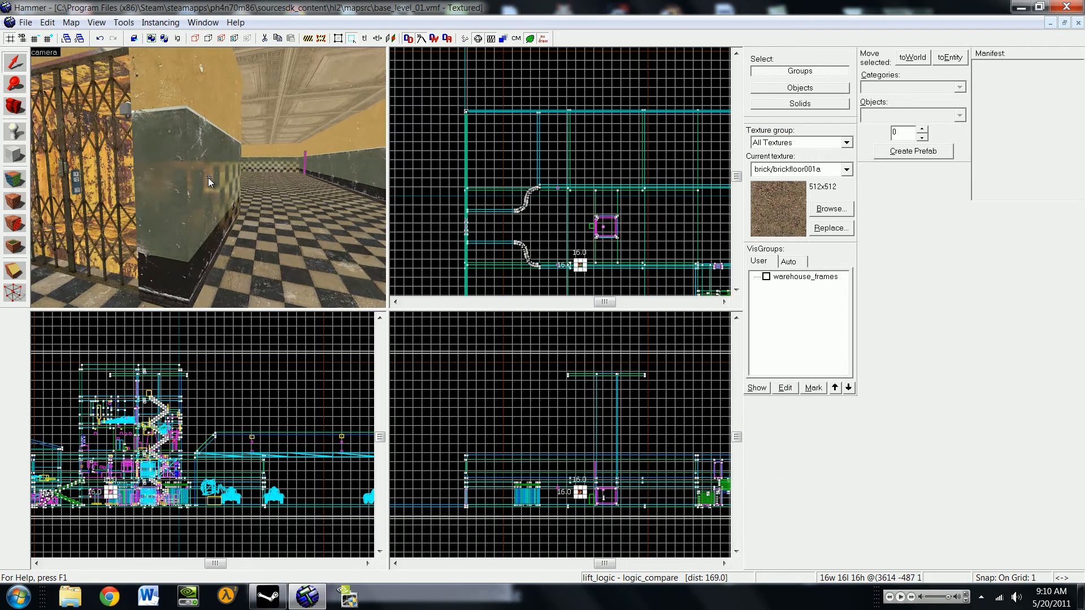
left_click(208, 177)
key("z")
left_click(181, 164)
key("alt+Return")
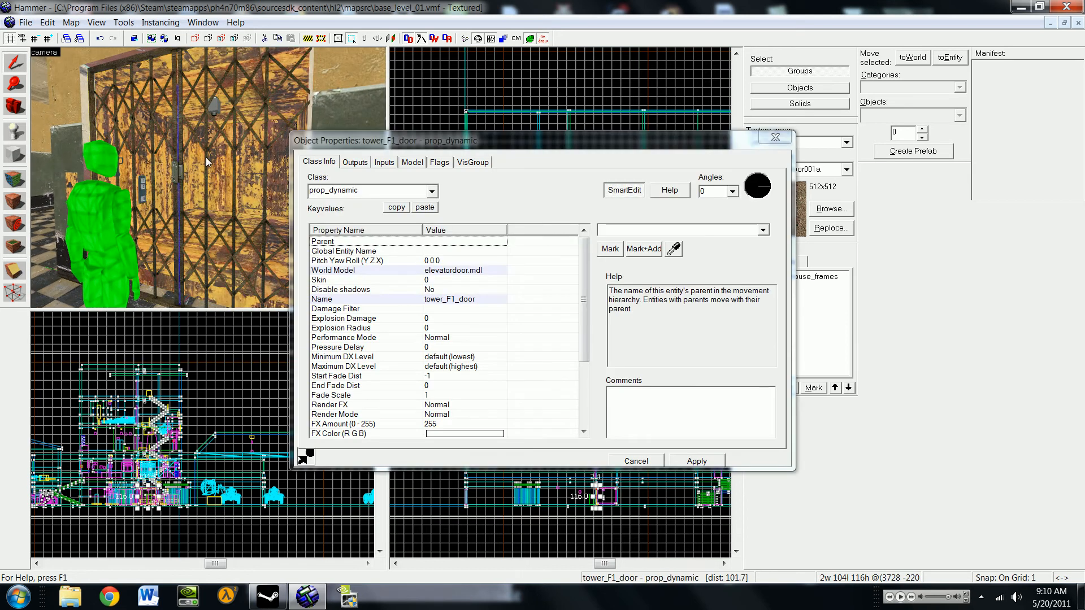
left_click(355, 163)
left_click(318, 162)
left_click(721, 461)
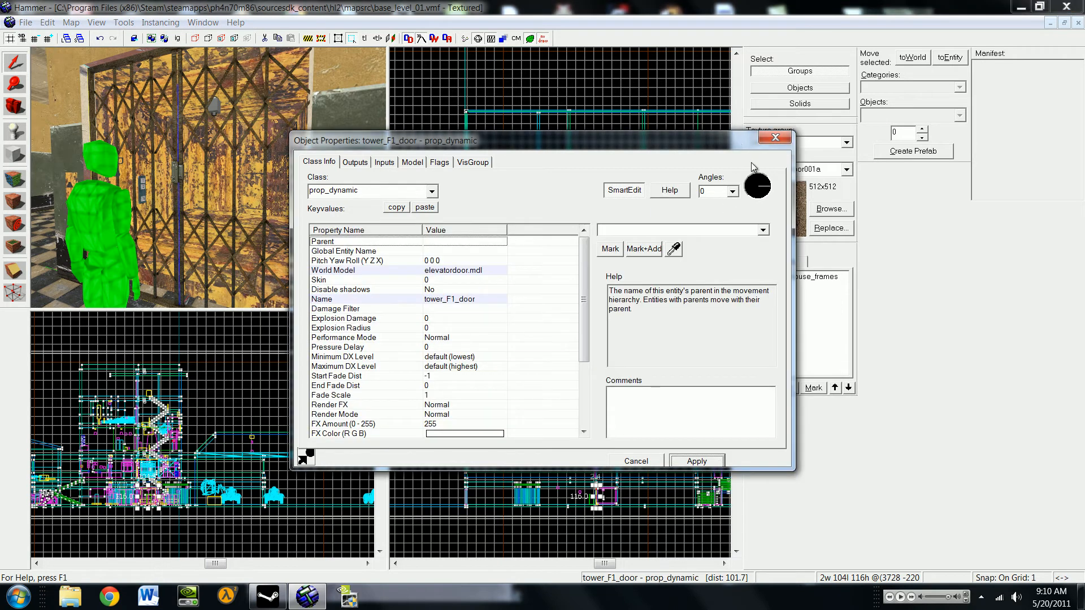
Step: Preview the open and close animation sequences of the tower_F1_door model
left_click(412, 162)
left_click(371, 209)
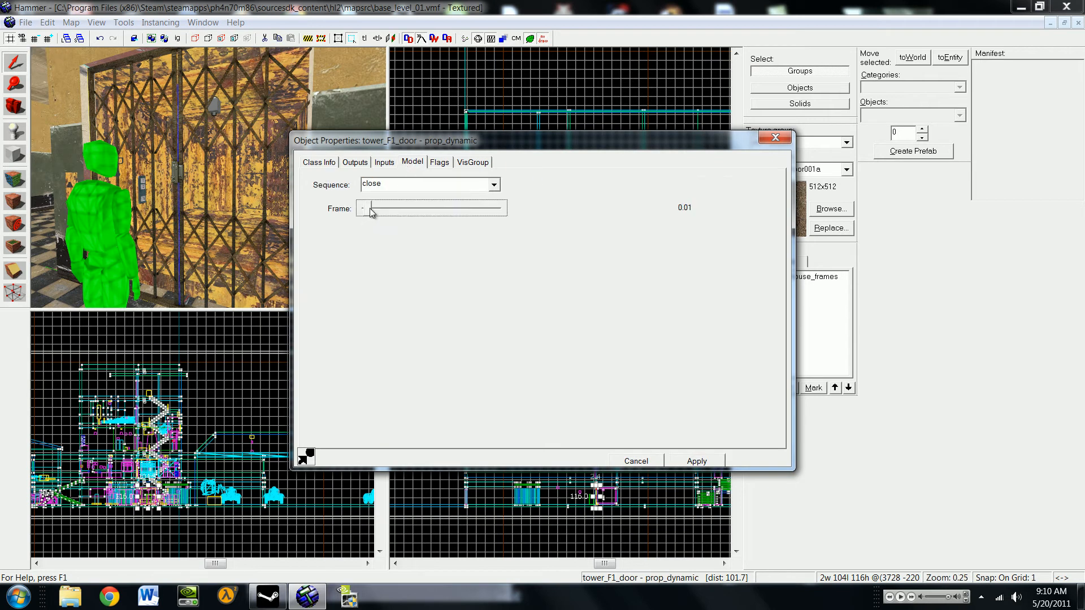
left_click(475, 186)
left_click(399, 217)
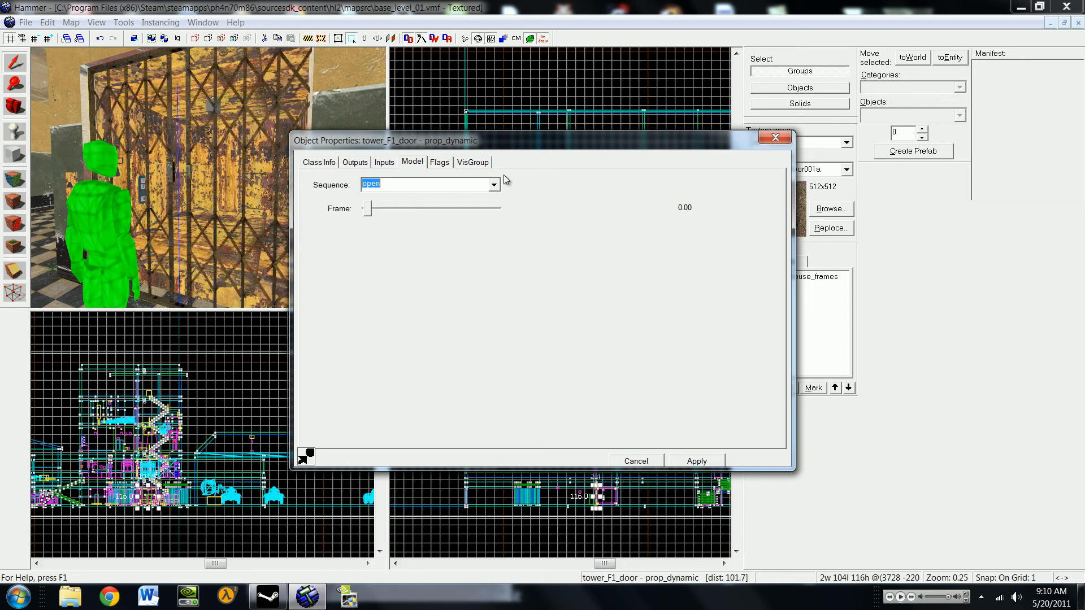
left_click(494, 185)
left_click(395, 194)
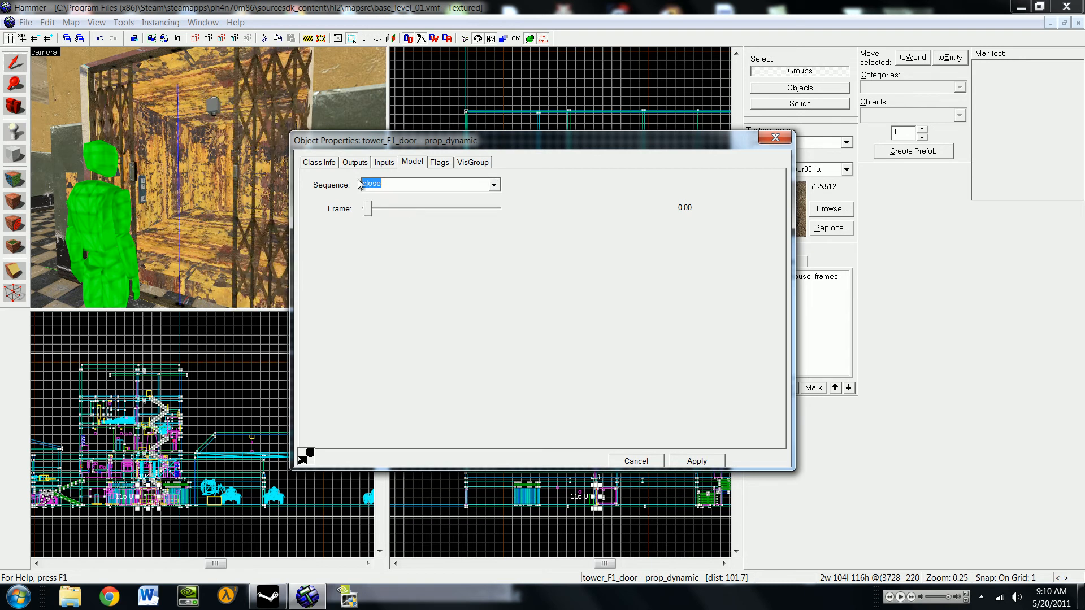
left_click(184, 125)
Step: Set the tower_F1_door model's sequence to idle, apply it and close the properties
left_click(494, 185)
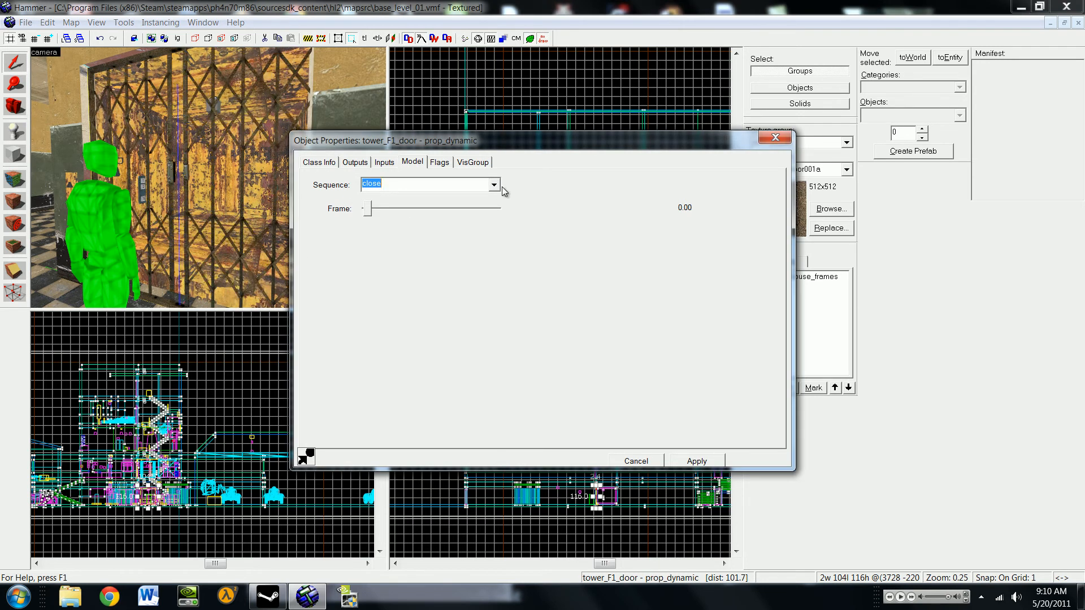
left_click(395, 211)
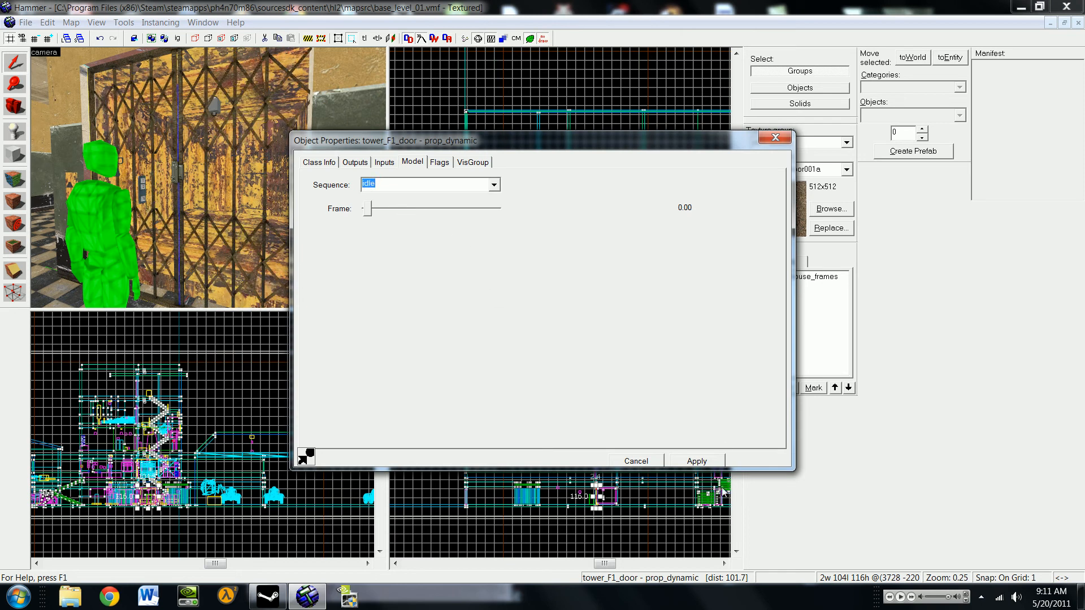
left_click(697, 462)
left_click(330, 167)
left_click(775, 137)
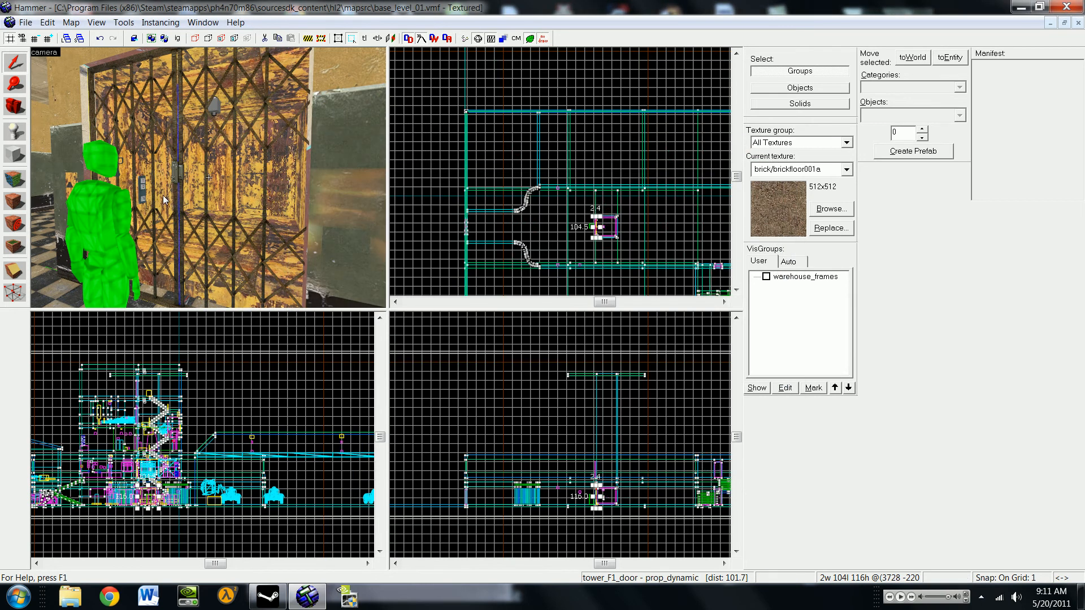
Step: Examine the floor 1 elevator gate and the checkered hallway beside it in the 3D view
key("z")
key("w")
key("z")
key("d")
key("s")
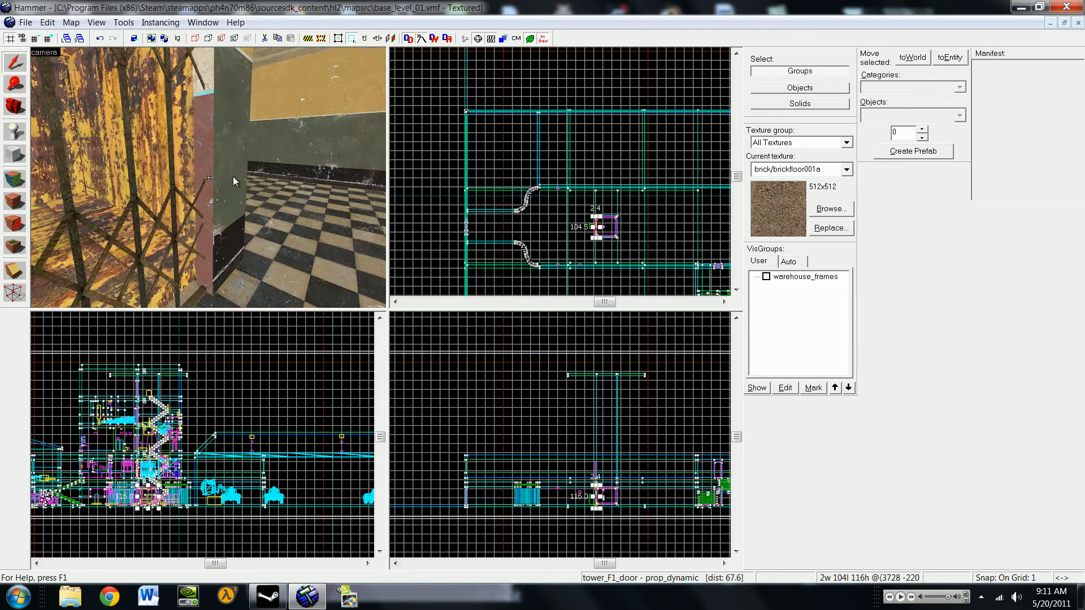
key("s")
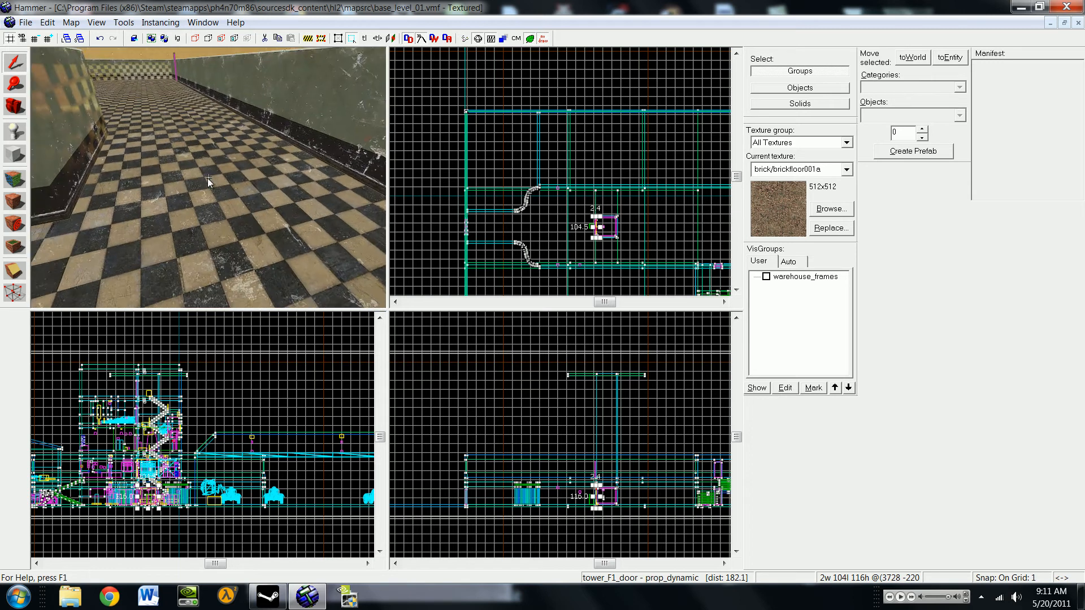
key("w")
key("w")
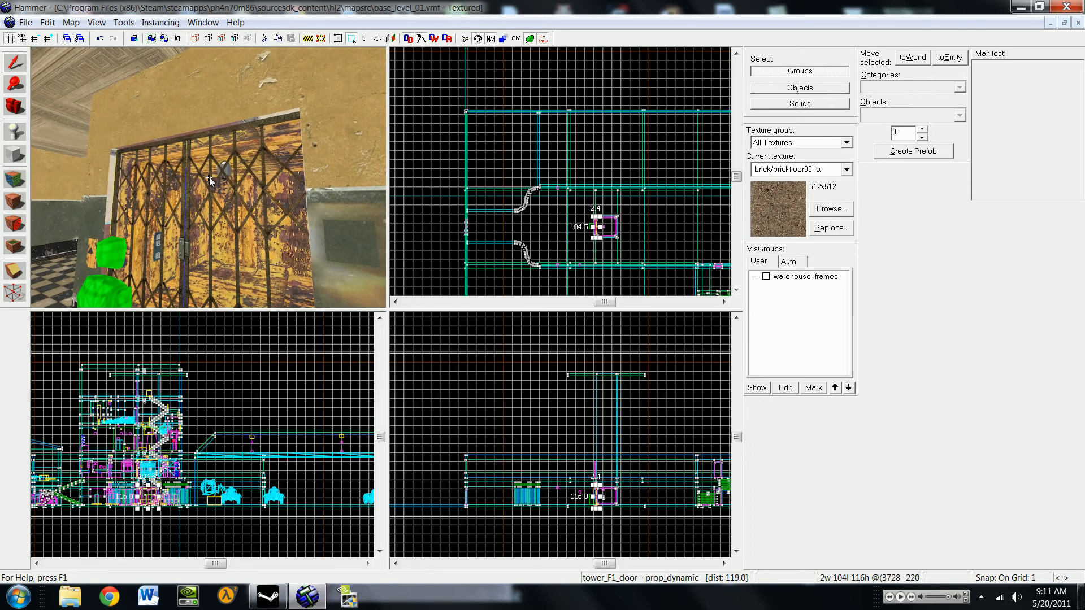
Step: Inspect the elevator shaft and its upper gate, and select the tower_lift func_movelinear at the shaft's base
key("s")
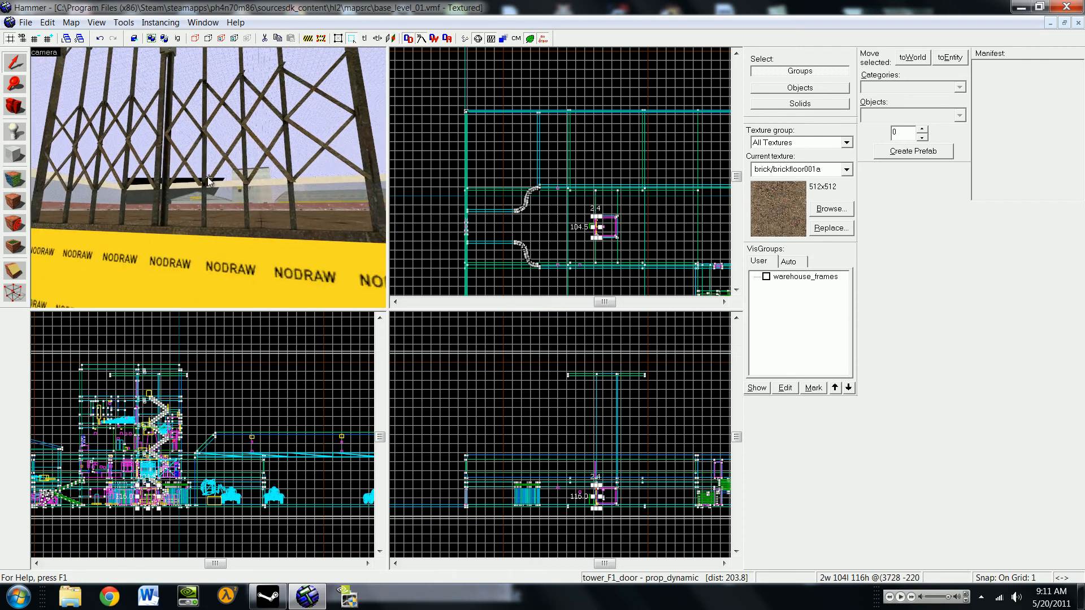
key("z")
key("w")
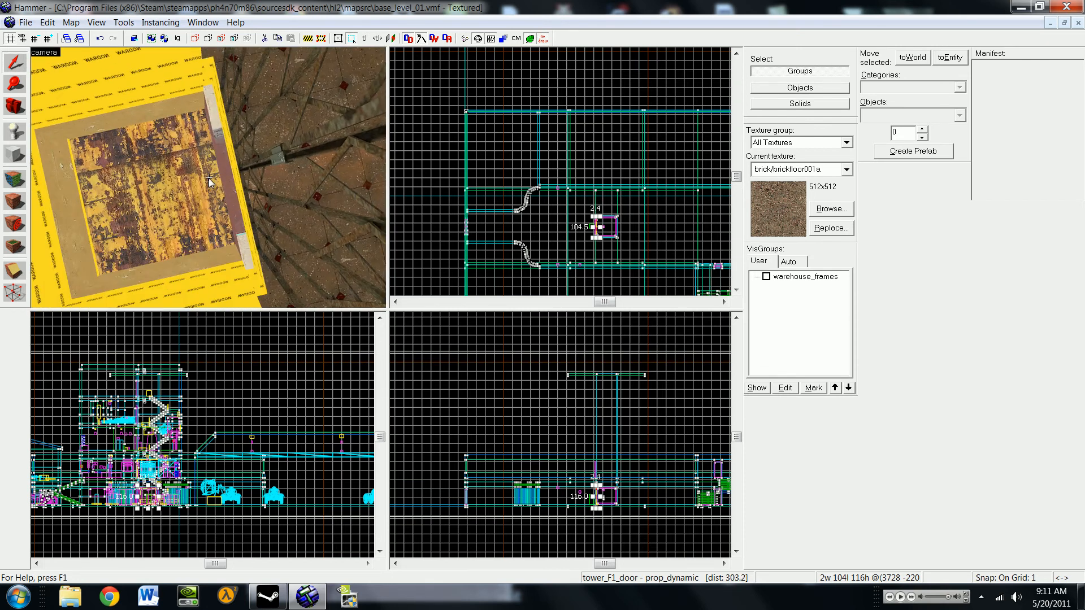
key("w")
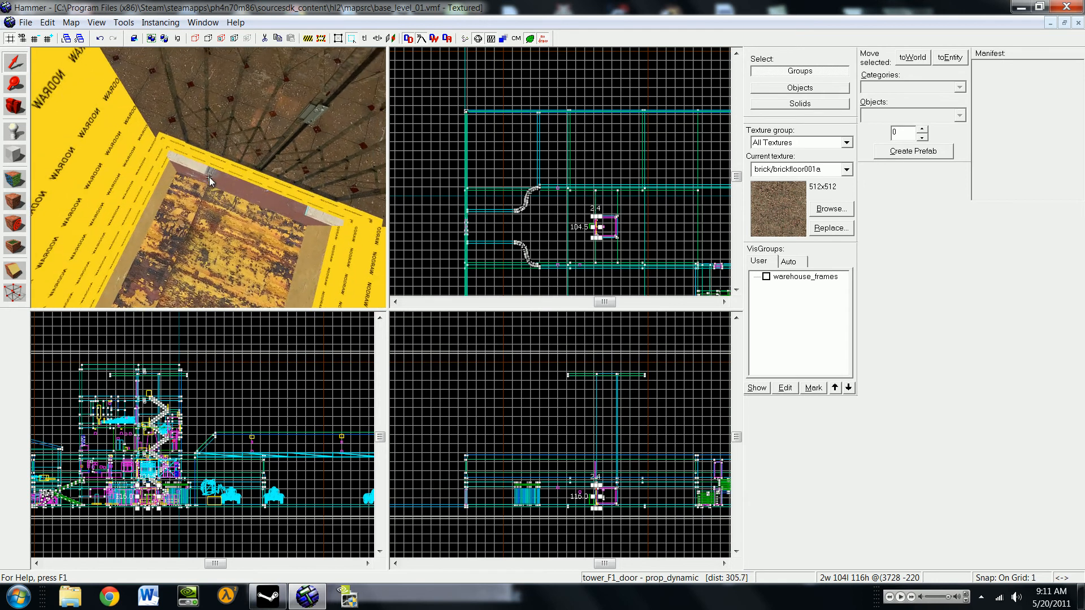
key("w")
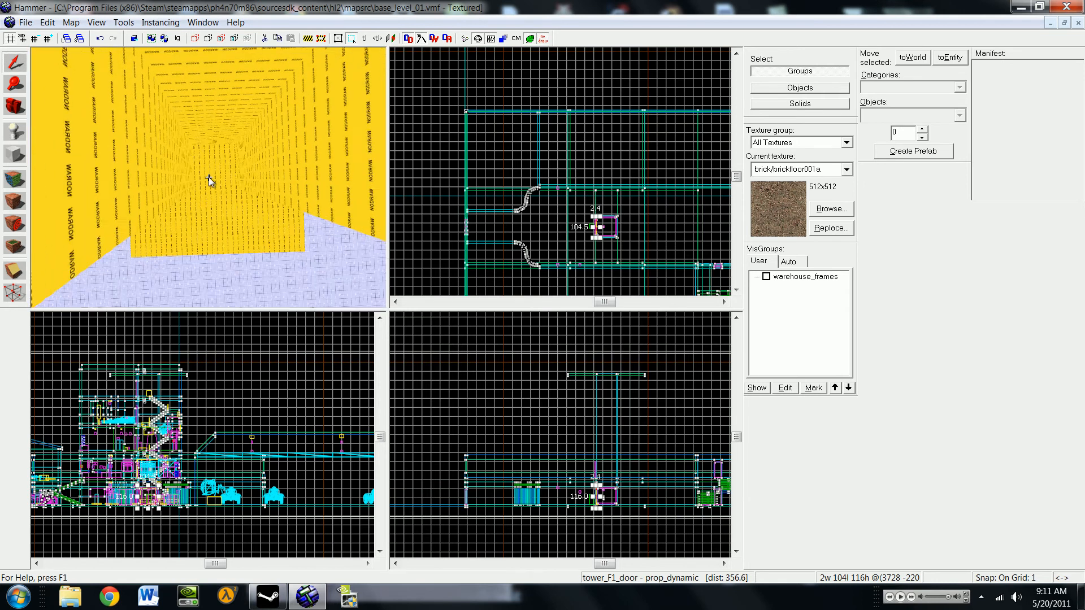
key("w")
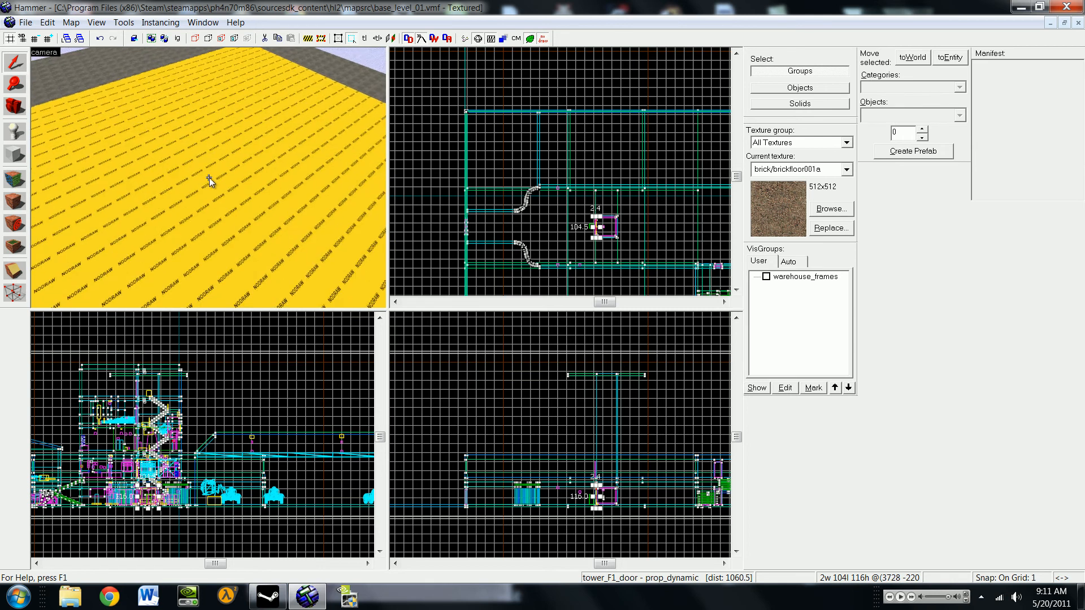
key("w")
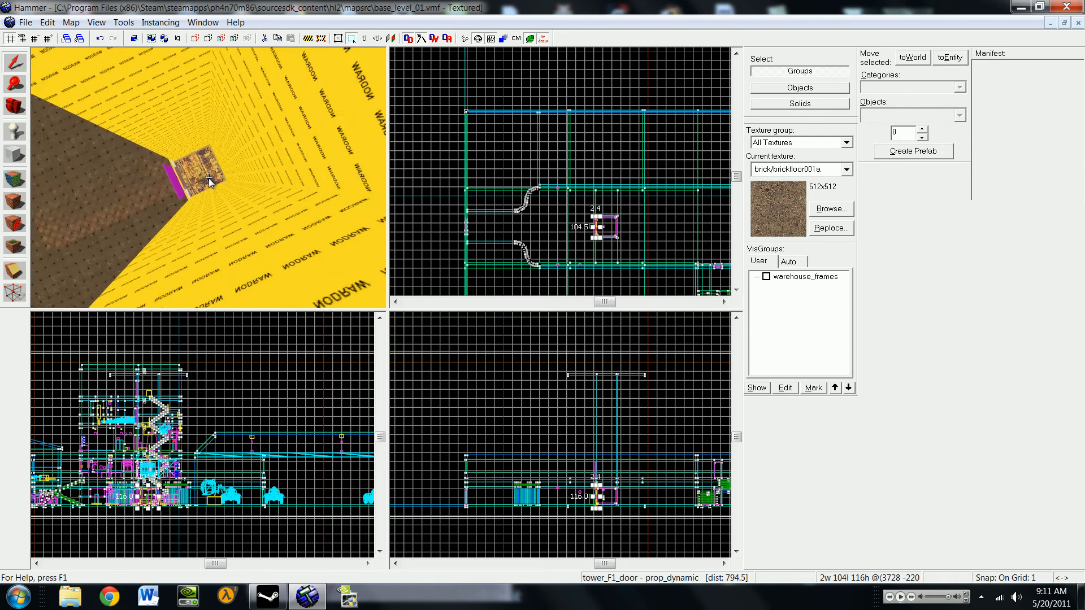
key("w")
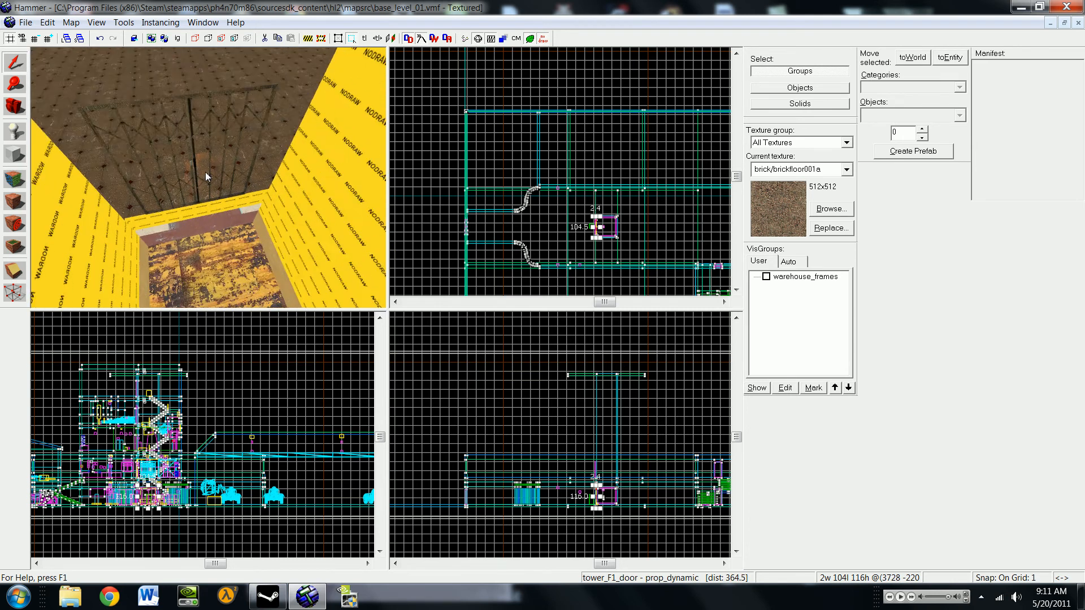
left_click(209, 179)
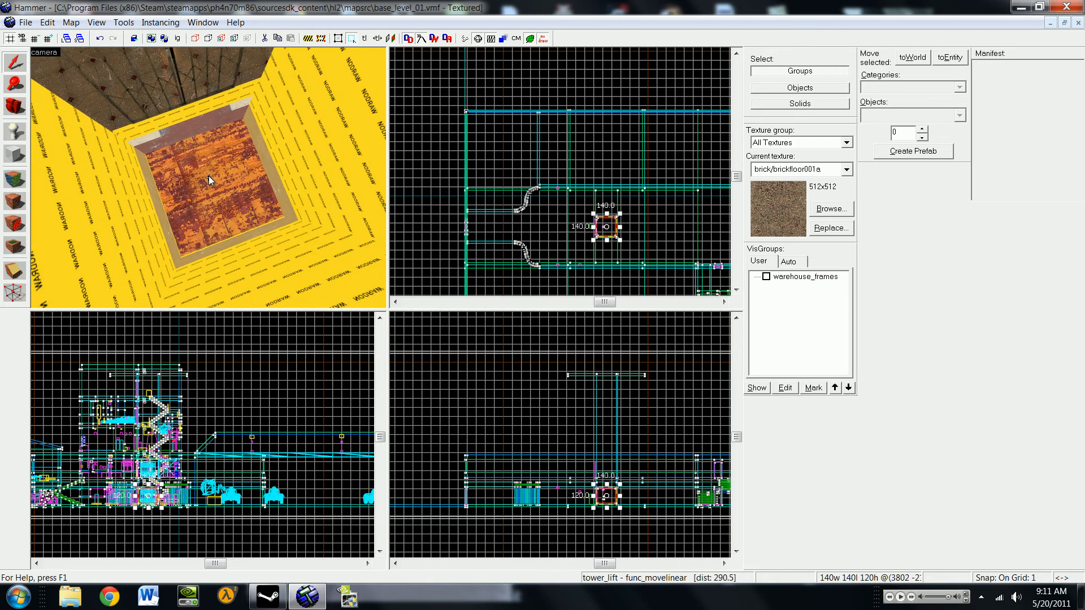
Step: Look over the shaft gates and the view out of the lift, and select the lift_logic logic_compare entity in the hallway
key("s")
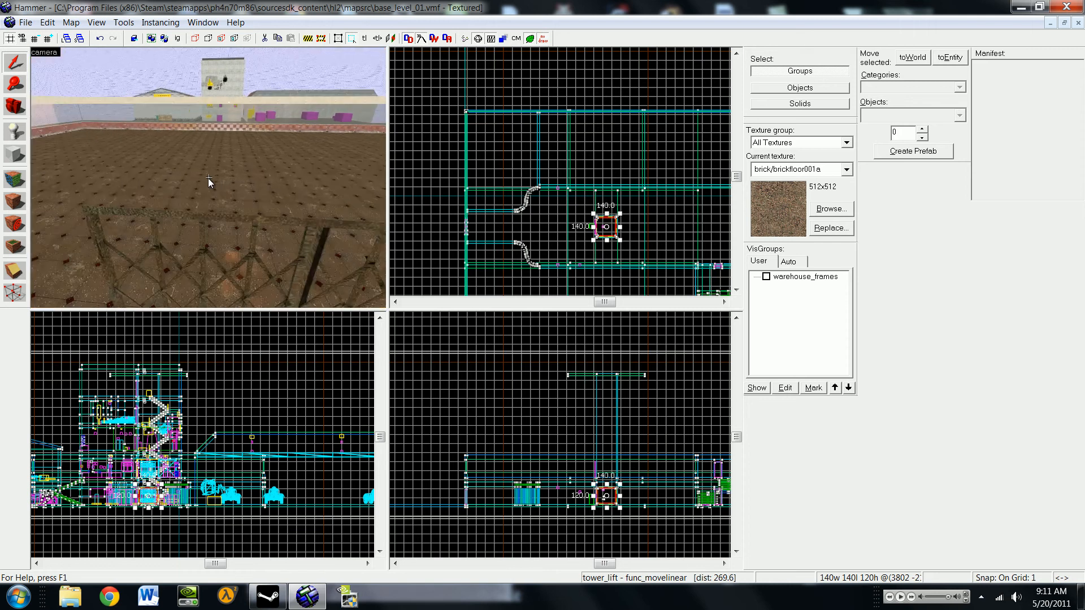
key("s")
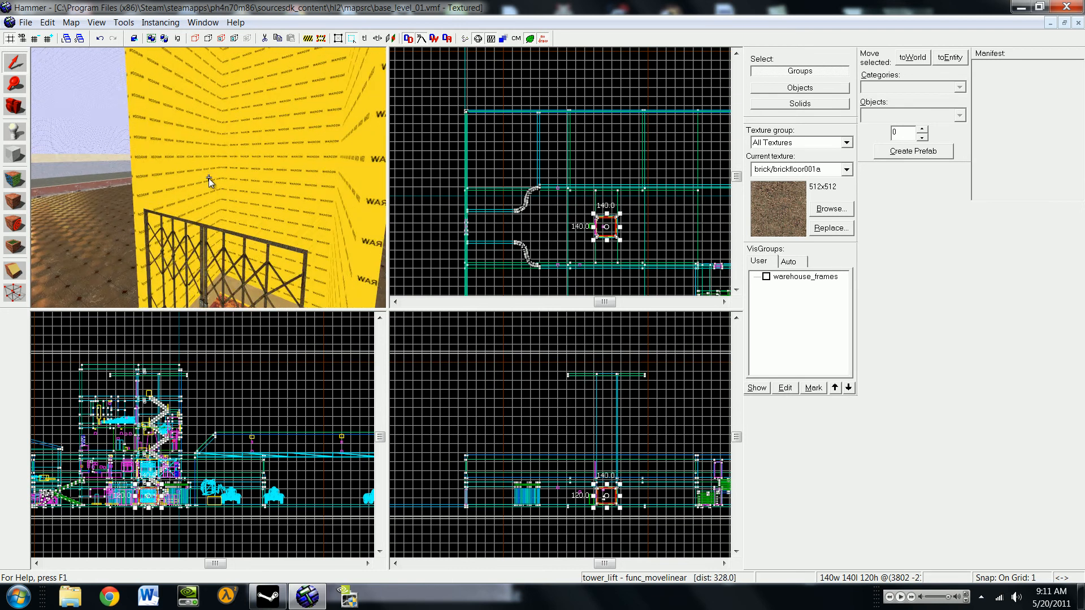
key("w")
key("w")
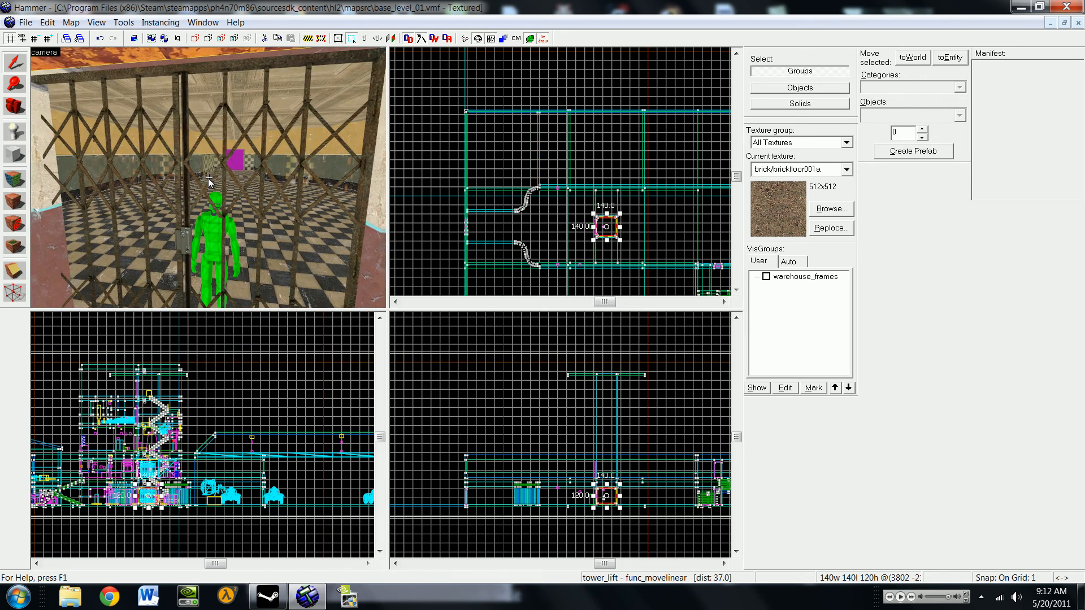
key("w")
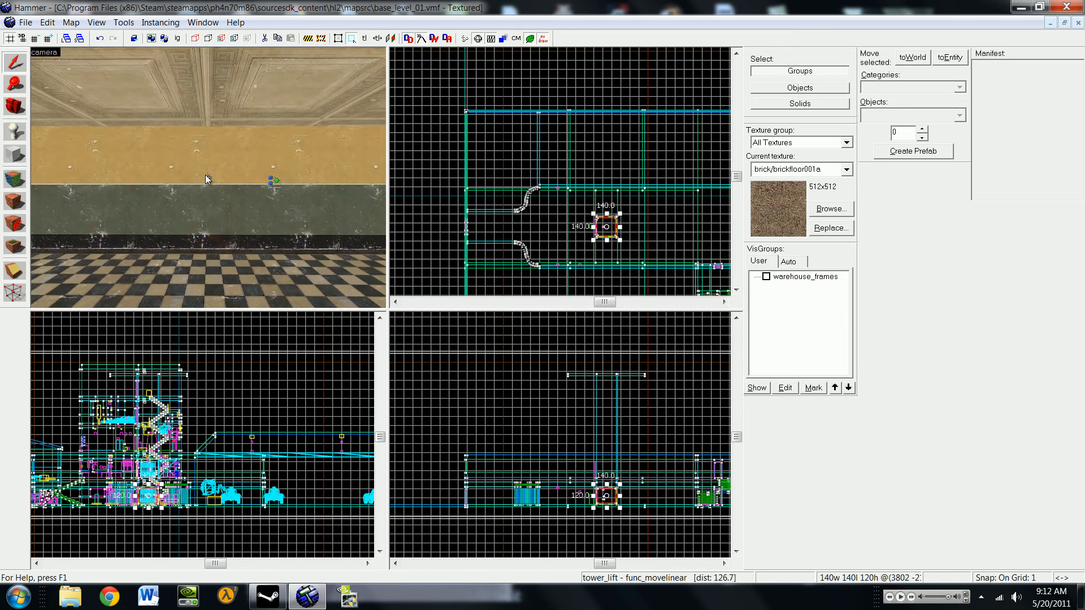
key("s")
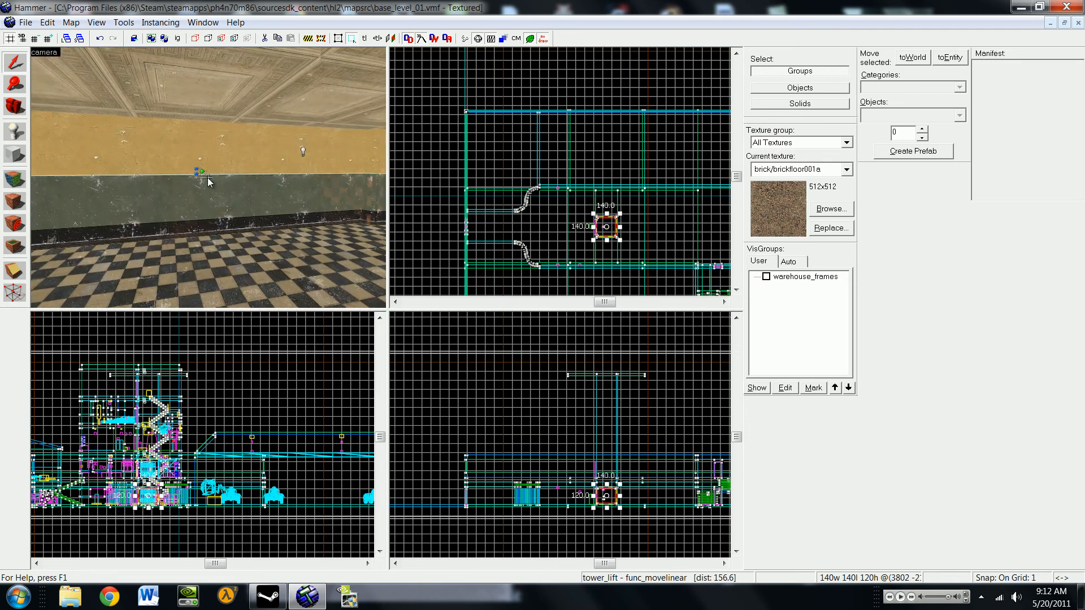
left_click(208, 177)
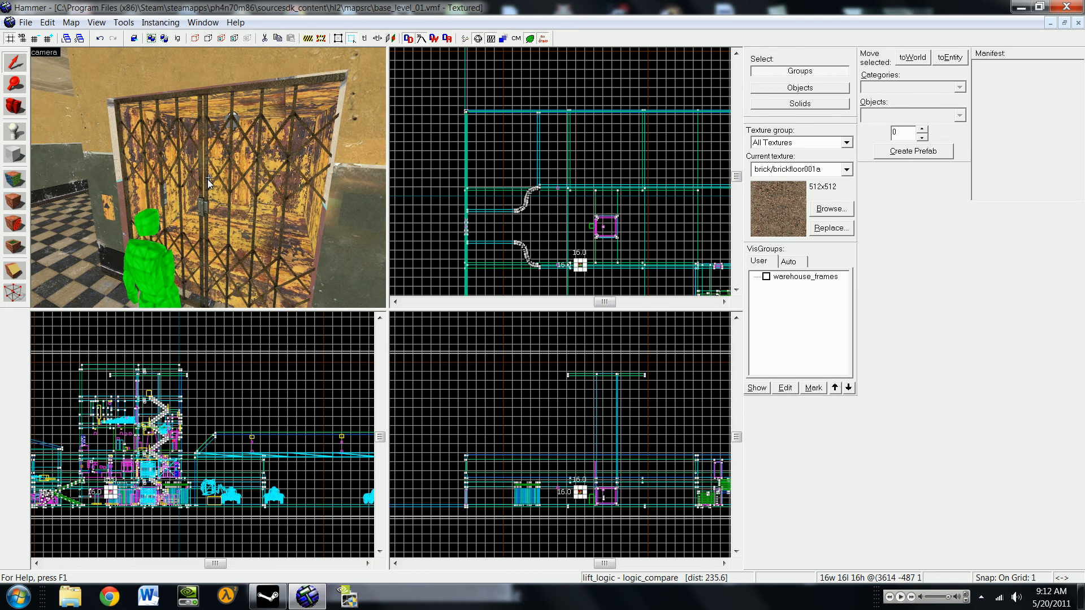
Step: Examine the closed floor 1 gate and the lift behind it from several angles
key("d")
key("a")
key("w")
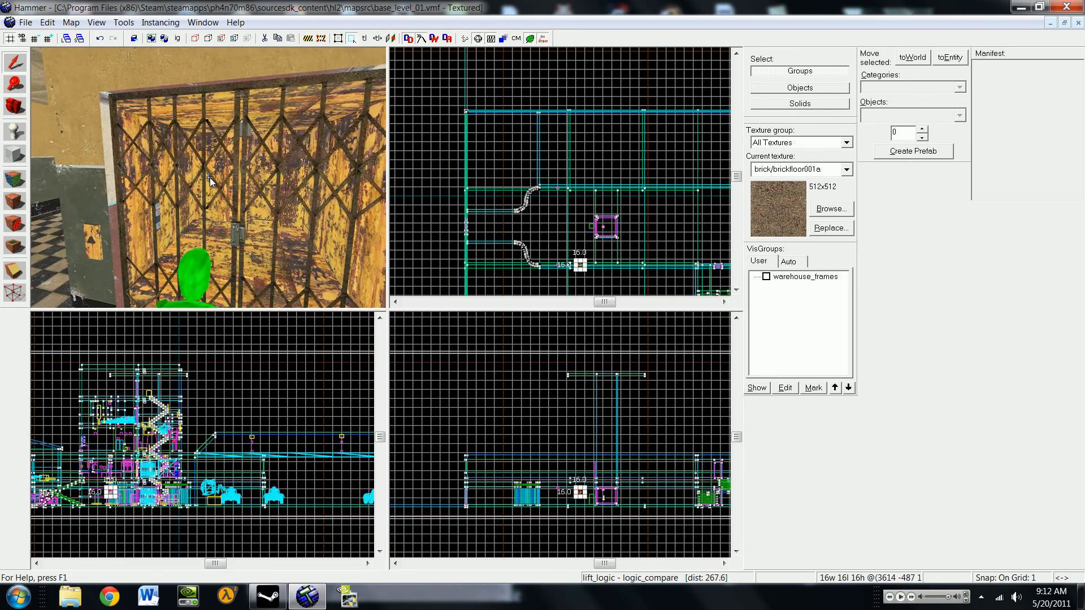
key("a")
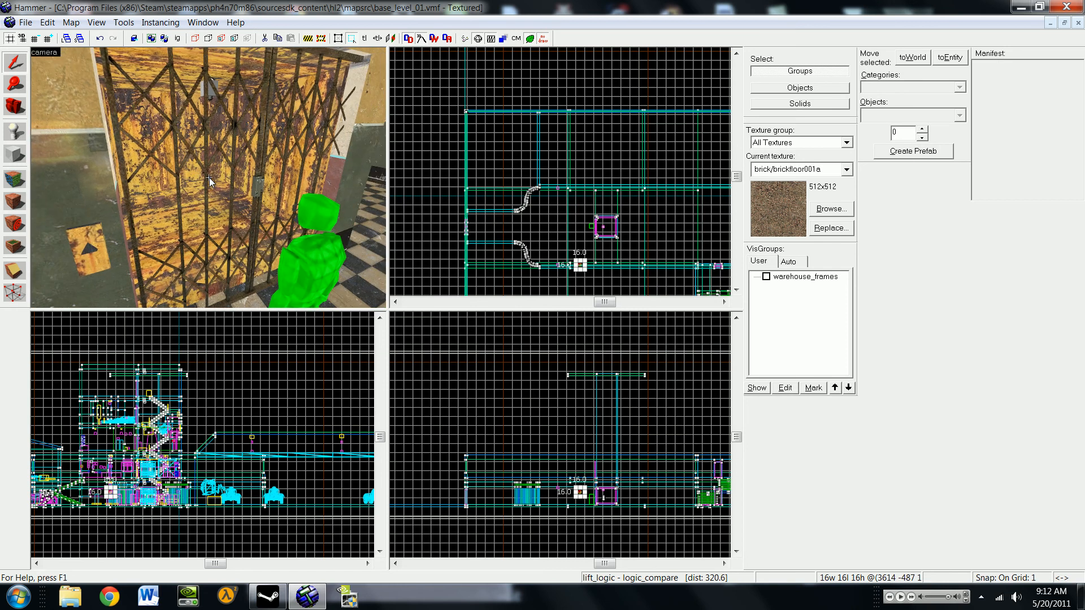
key("a")
key("d")
key("a")
key("a")
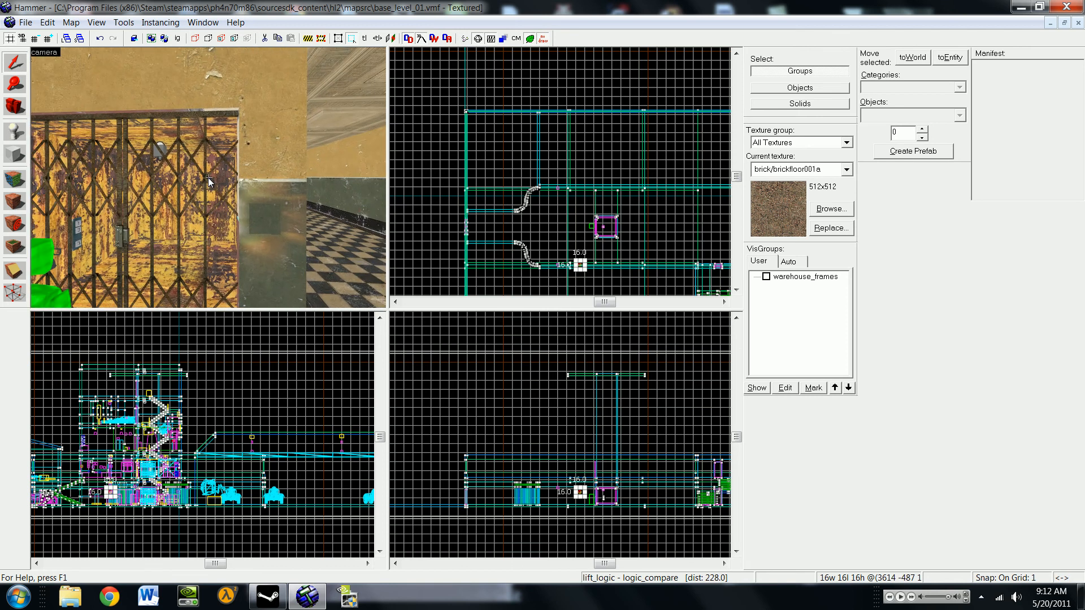